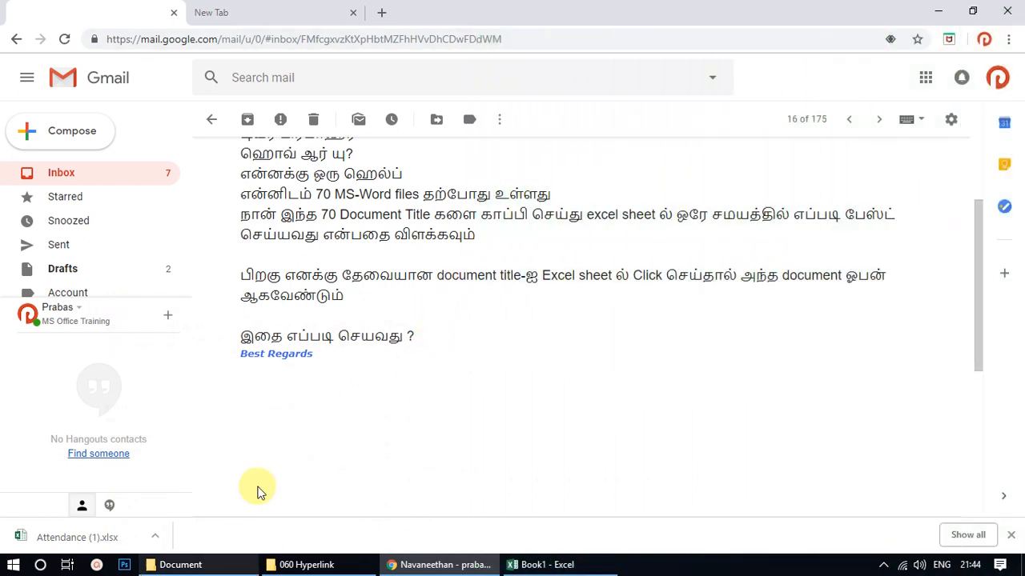
Step: Switch to the D:\Document folder in File Explorer and open the bank statement PDF's file name for editing
left_click(202, 564)
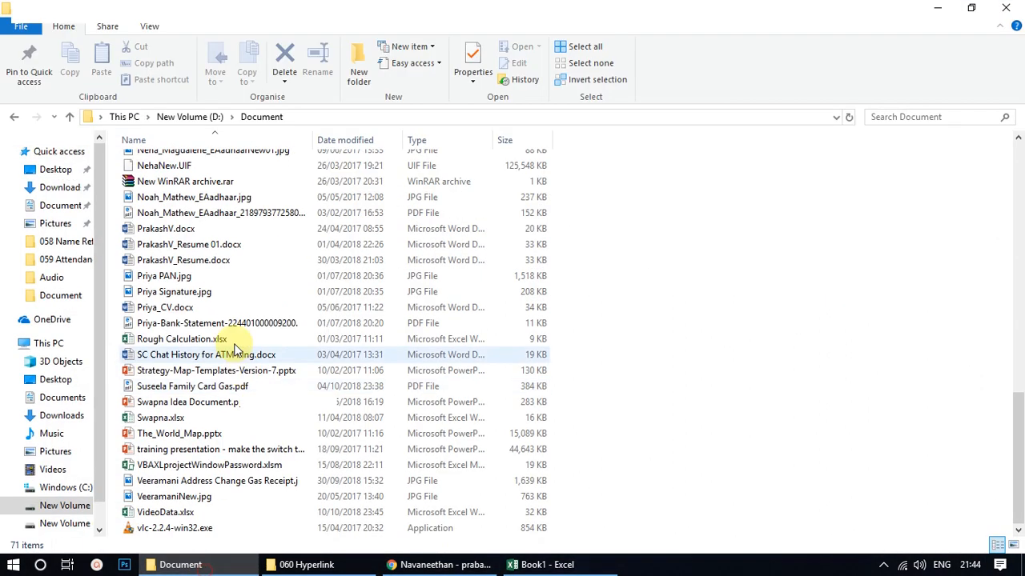
left_click(184, 307)
left_click(196, 309)
left_click(201, 323)
left_click(207, 325)
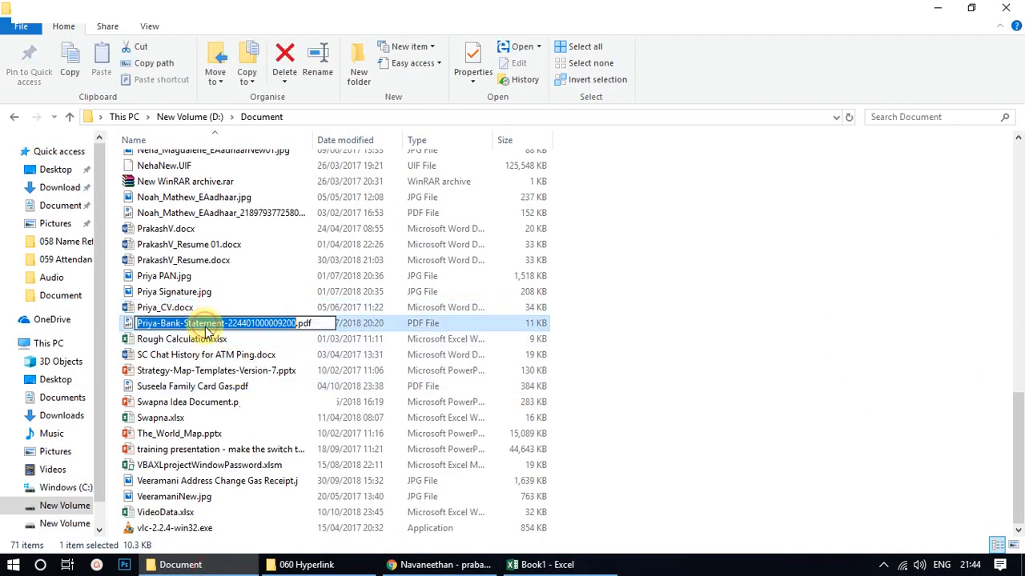
key("Escape")
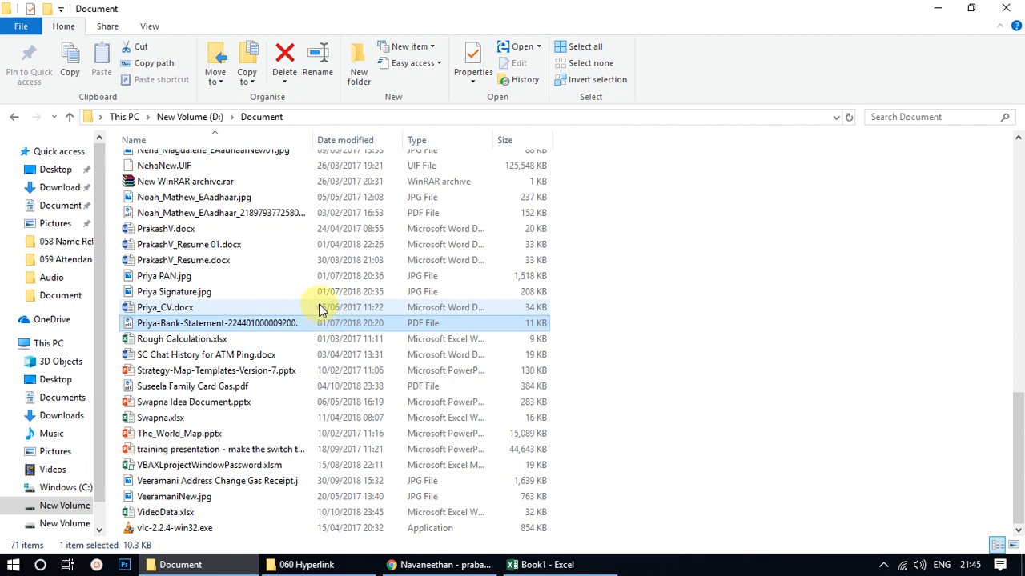
Step: Launch a Command Prompt by running cmd, reposition its window and close it again
key("super+r")
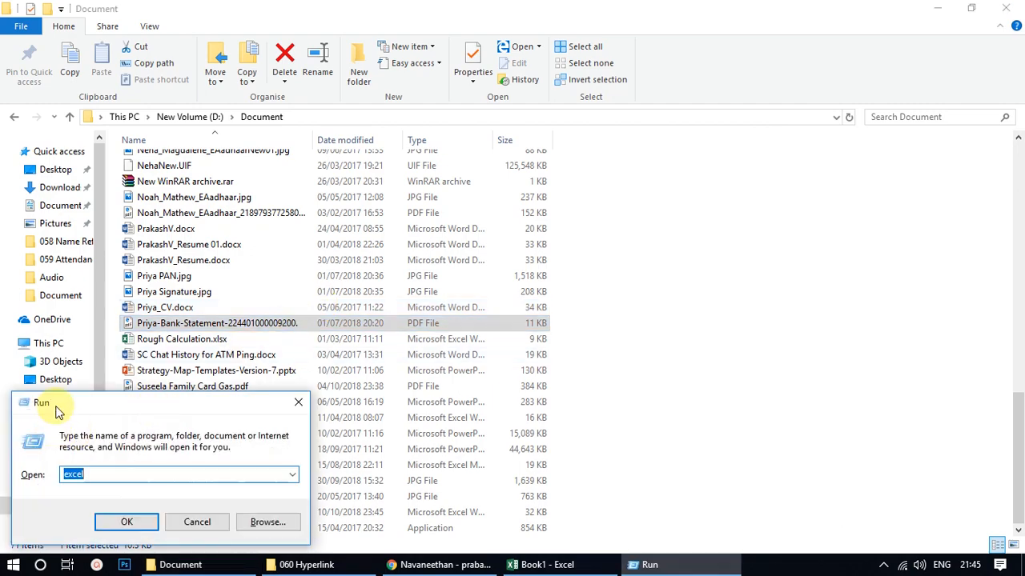
left_click_drag(61, 413, 255, 301)
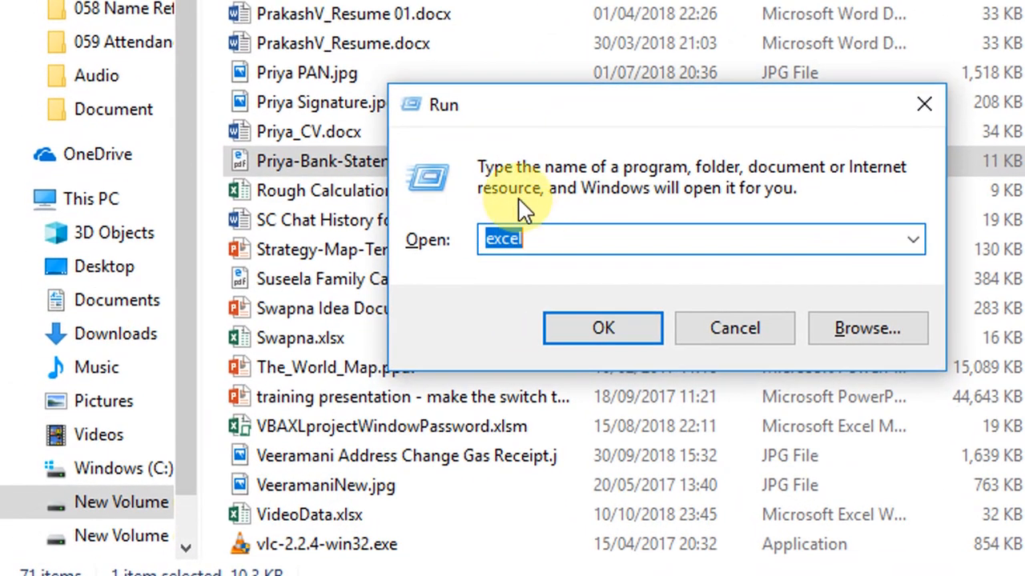
type("cmd")
key("Return")
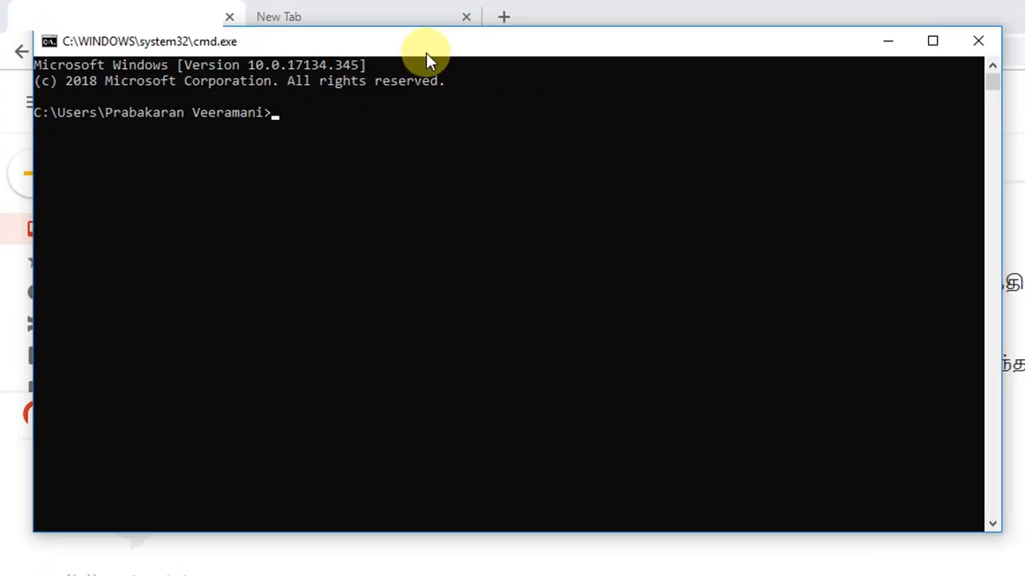
left_click_drag(425, 52, 455, 104)
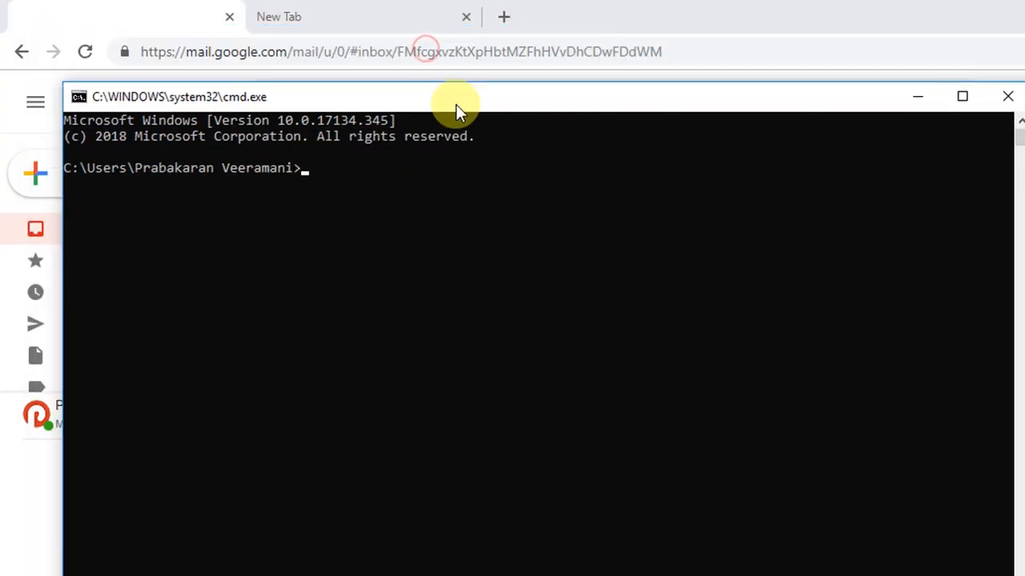
left_click(1002, 97)
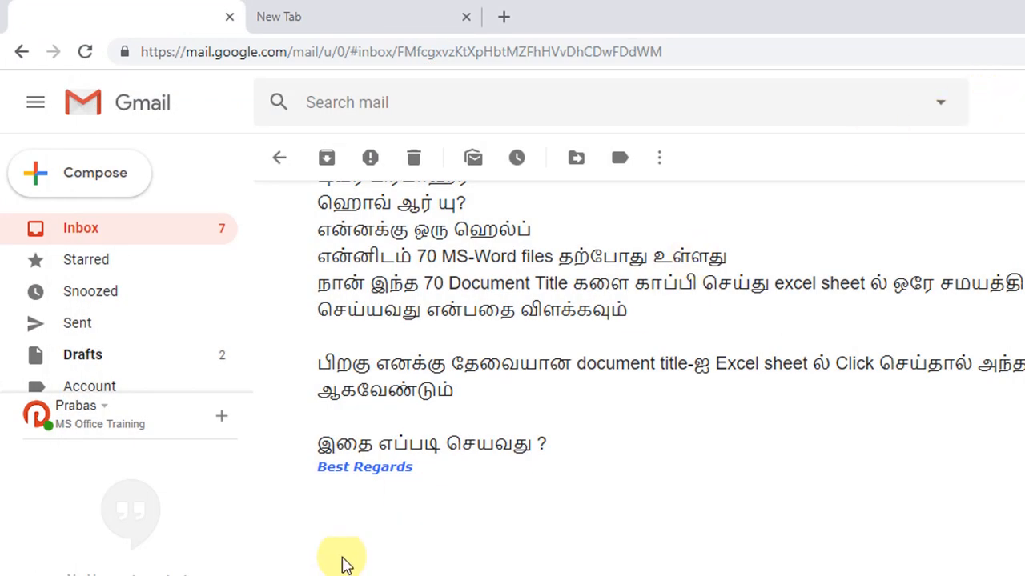
Step: Bring up the Run dialog over the mailbox and use cmd to open a Command Prompt
key("super")
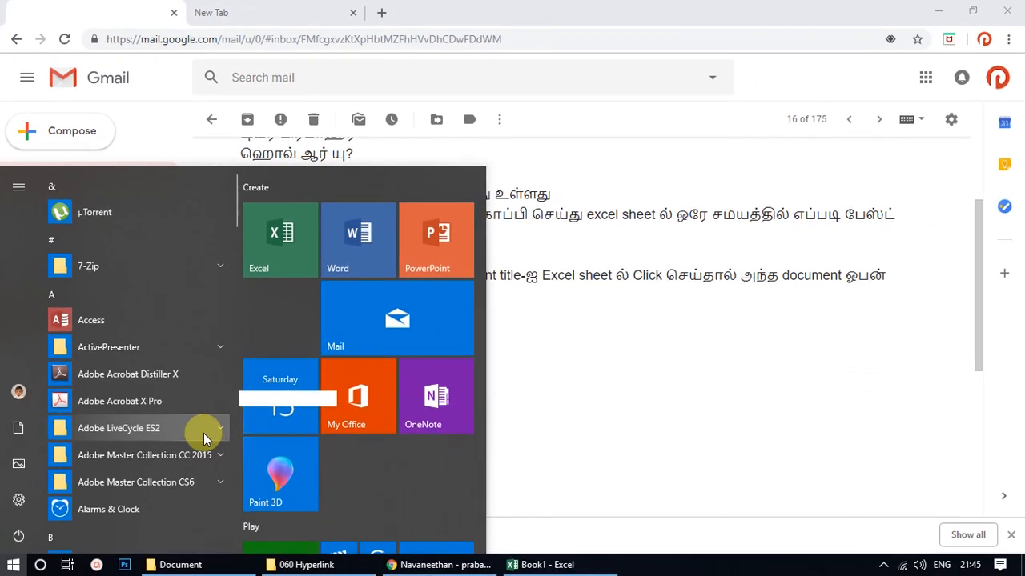
key("Escape")
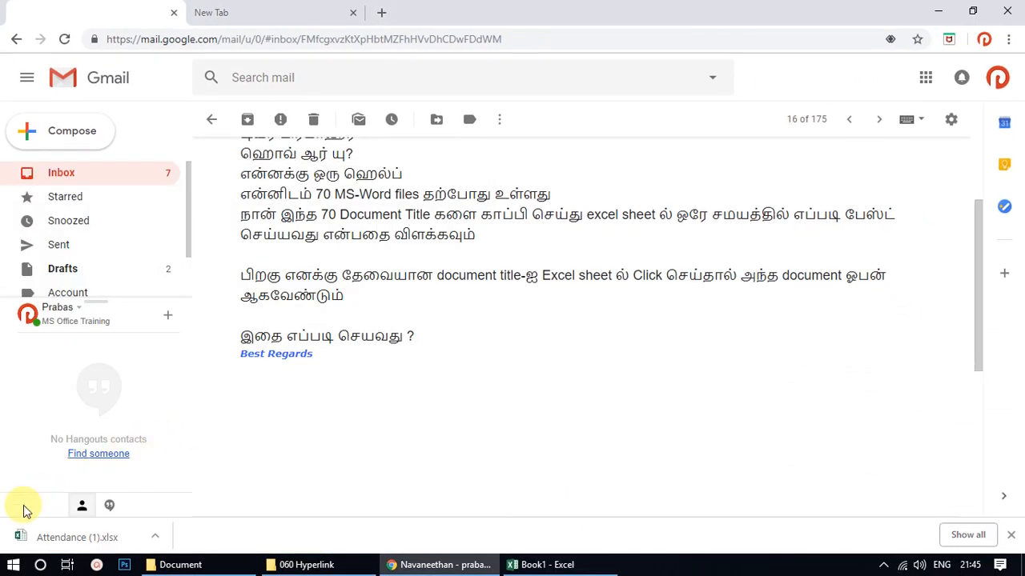
right_click(11, 565)
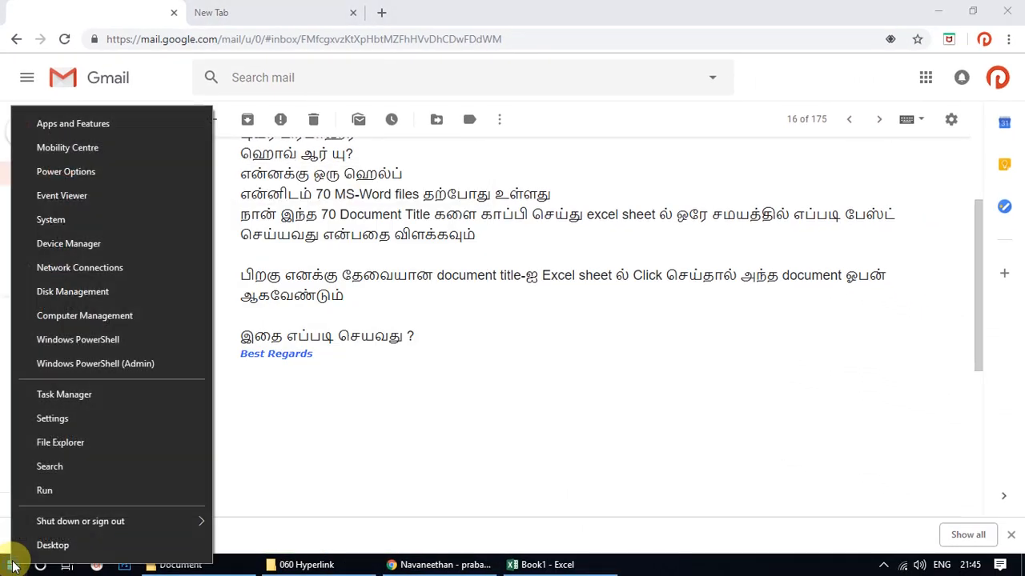
left_click(43, 496)
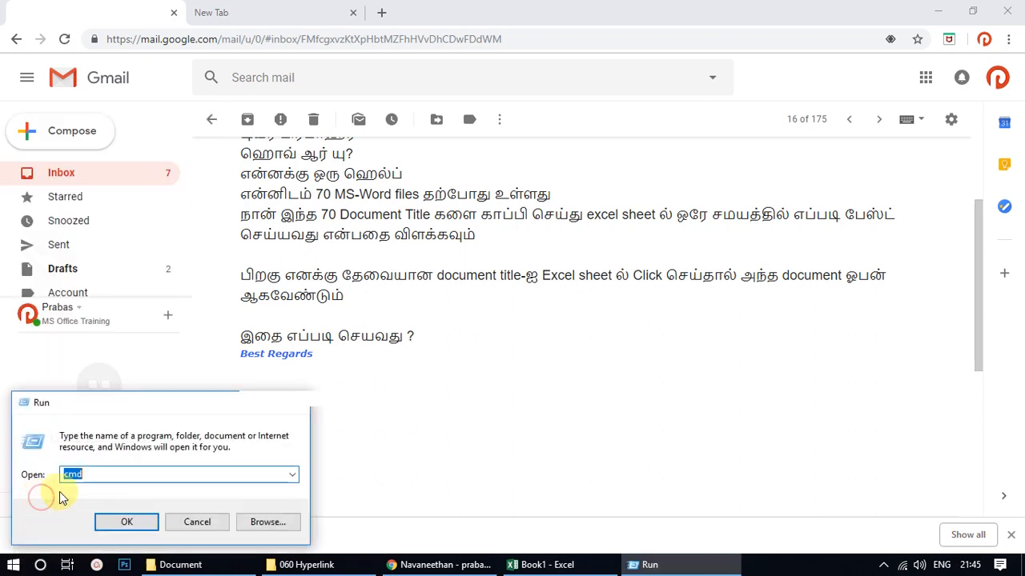
left_click_drag(128, 400, 318, 285)
type("c")
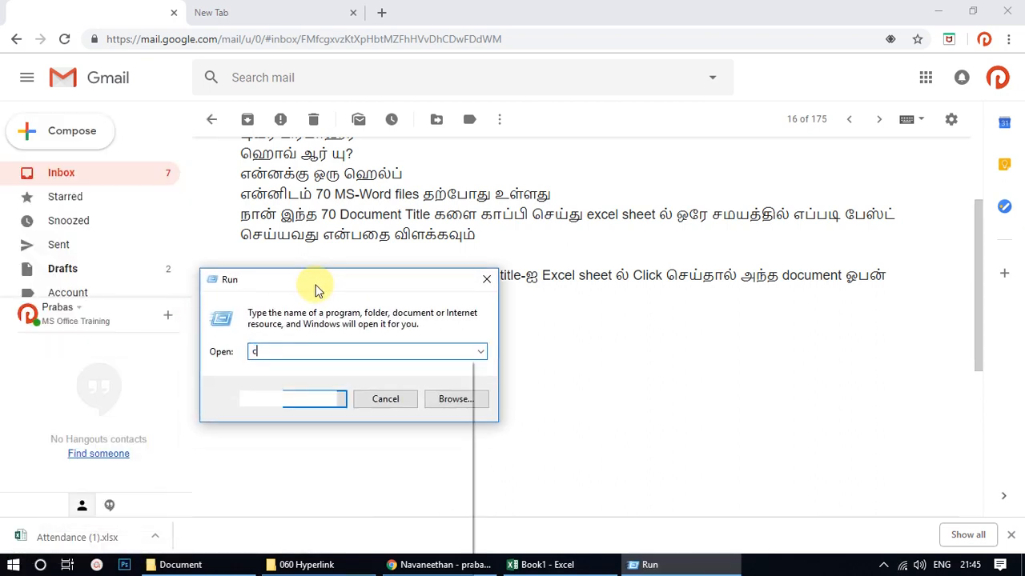
key("Return")
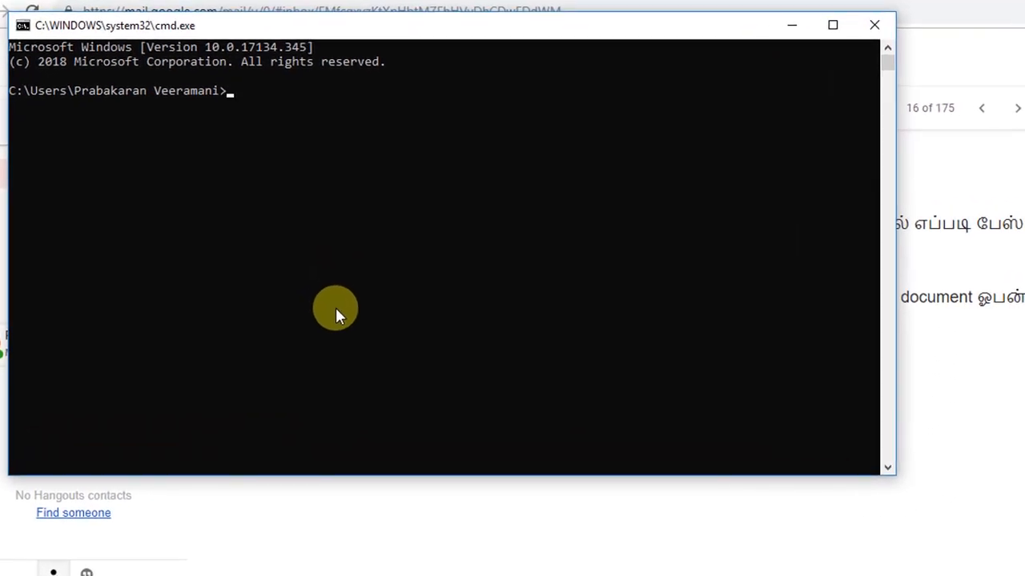
Step: Switch the Command Prompt to drive D: and change into the Document directory
type(":")
key("Return")
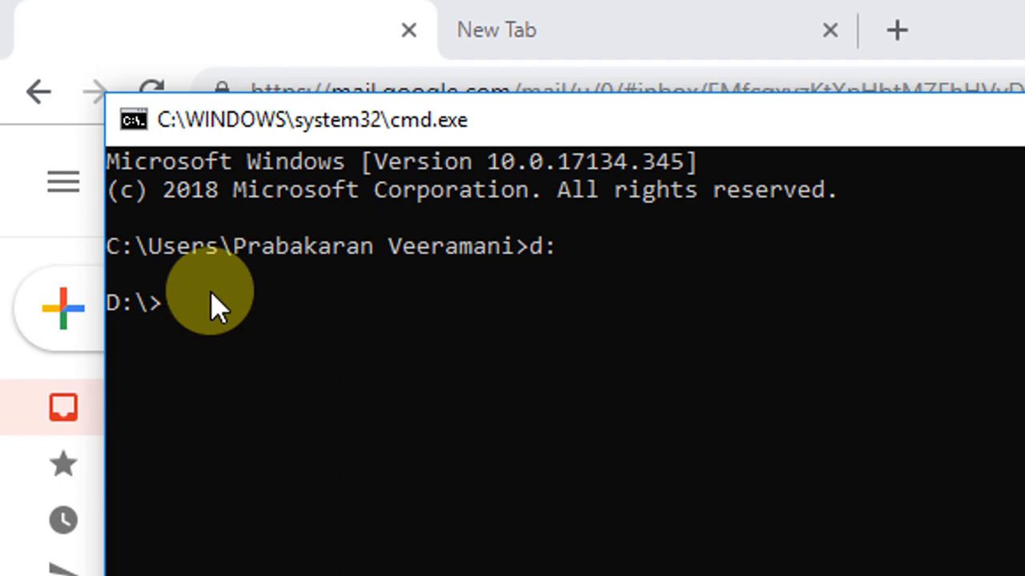
type("CD Document")
key("Return")
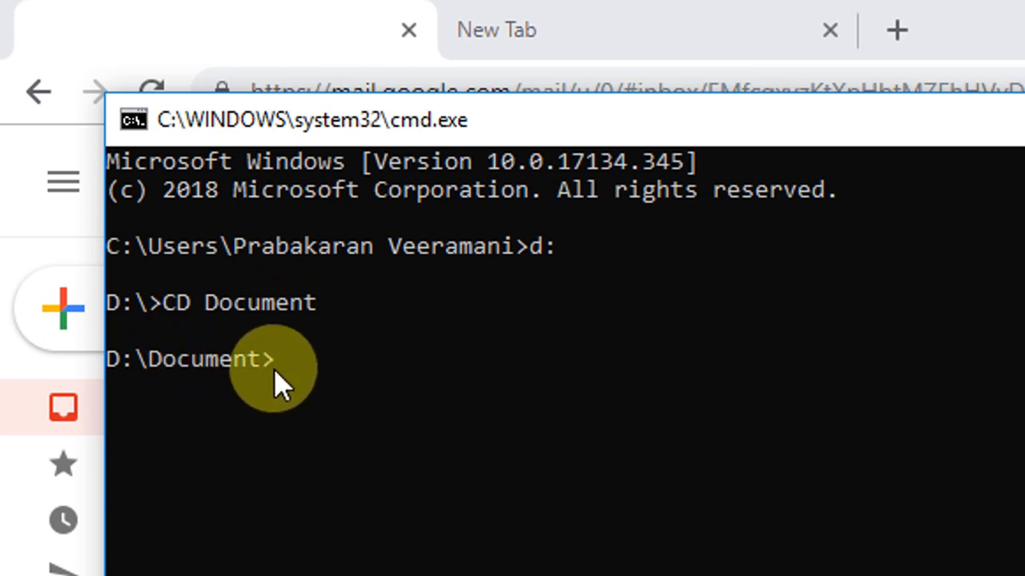
Step: List the full contents of D:\Document with dir and look through the listing
type("dir")
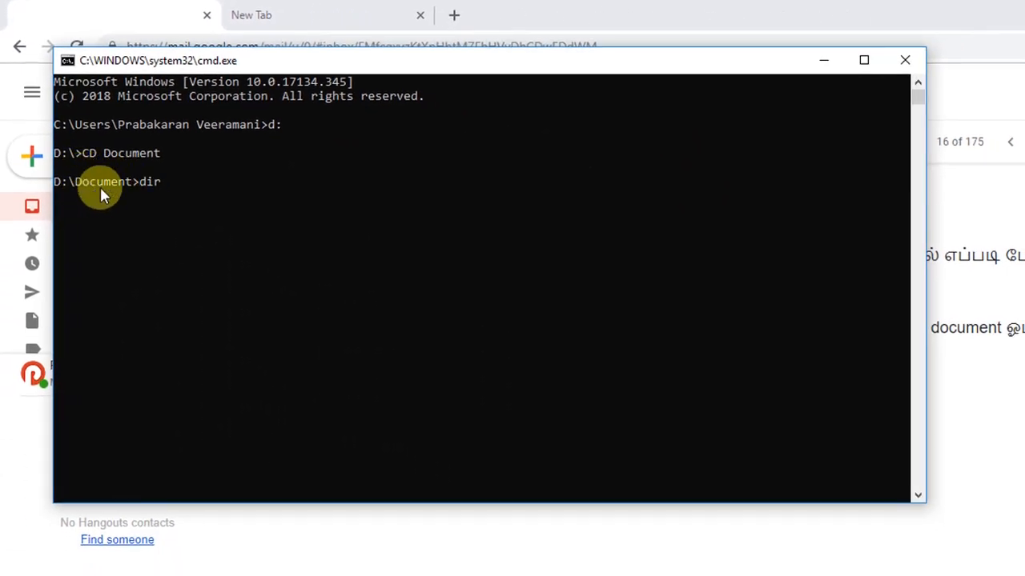
key("Return")
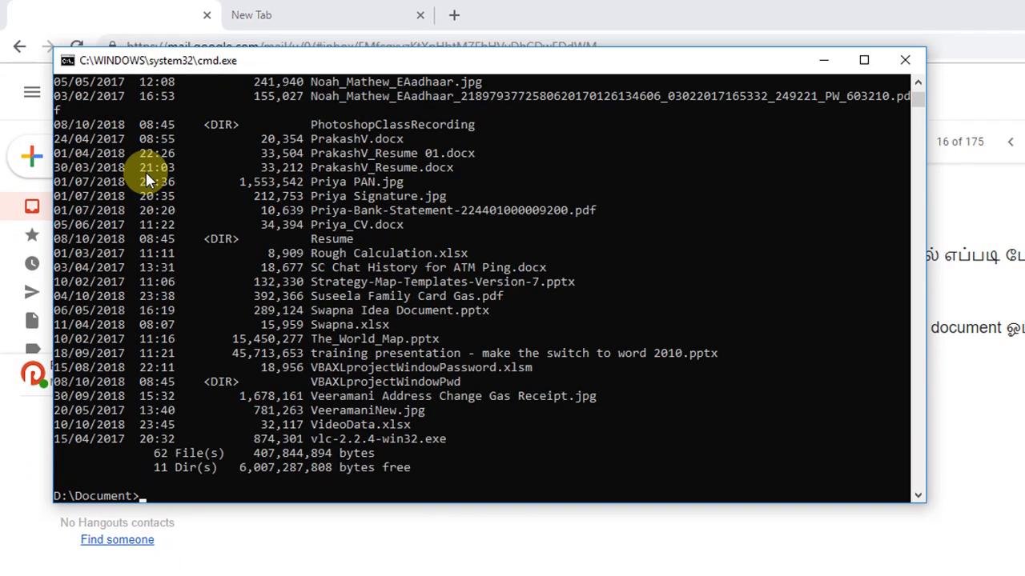
scroll(297, 206, "up", 6)
scroll(259, 224, "down", 1)
scroll(258, 223, "down", 15)
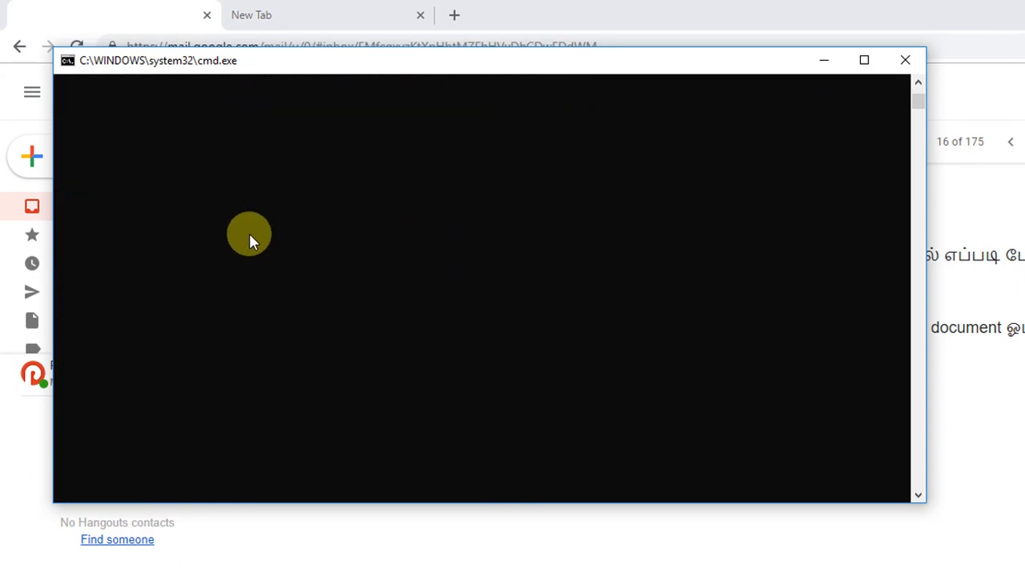
scroll(236, 234, "up", 6)
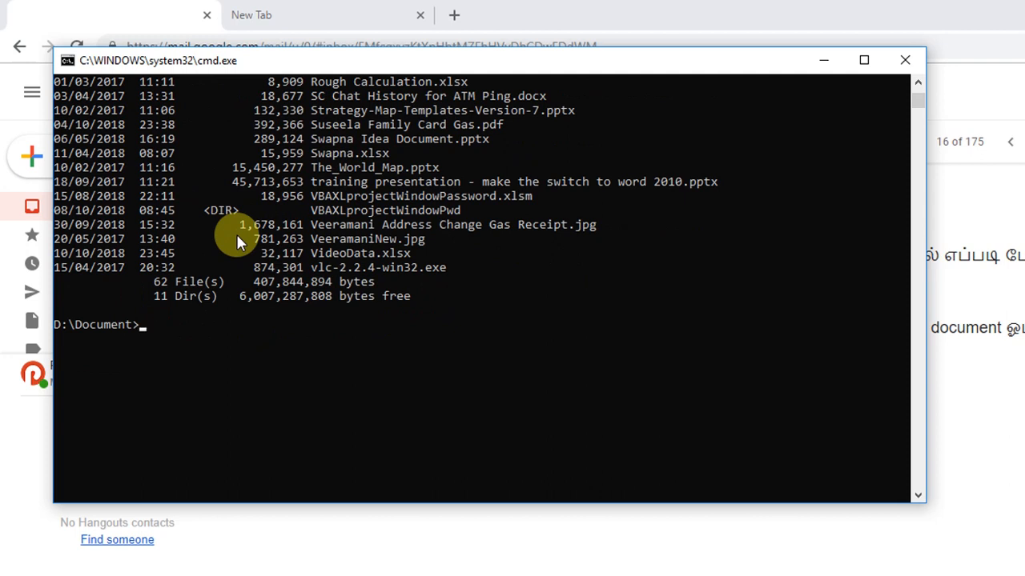
Step: List only the Word file names, without folders or details, by running dir /b /a-d *.docx
type("dir")
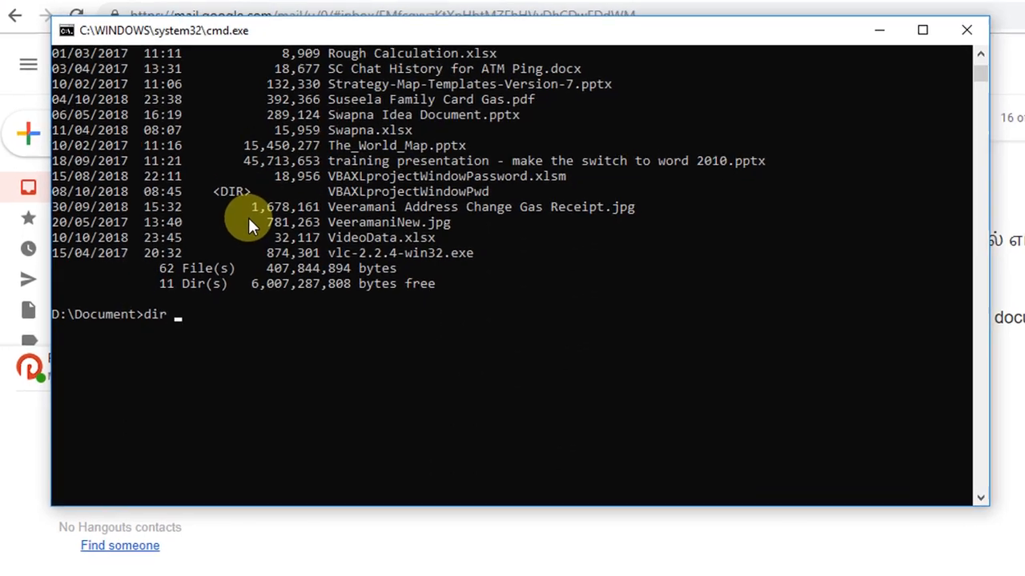
scroll(167, 25, "up", 2)
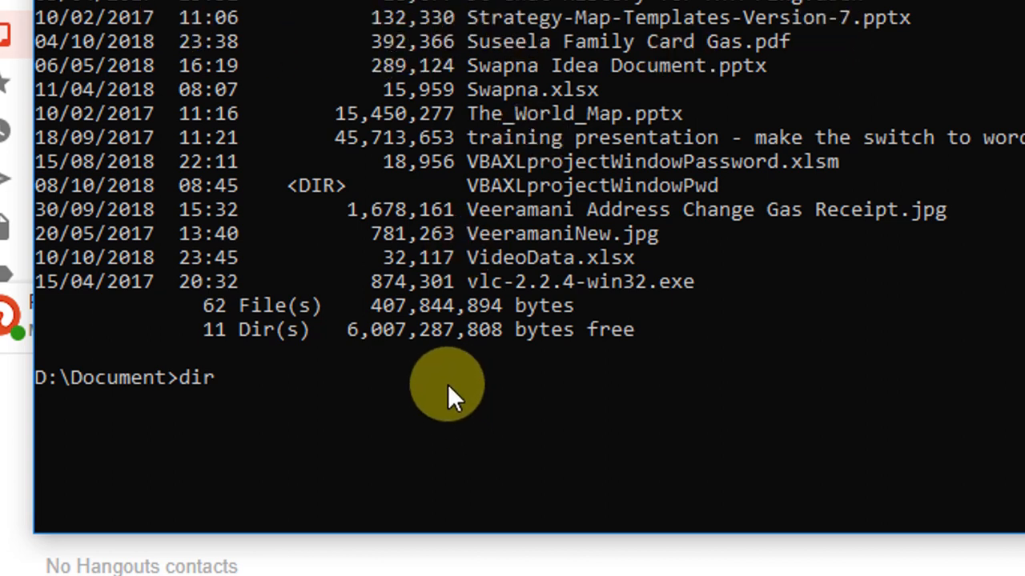
type("/b")
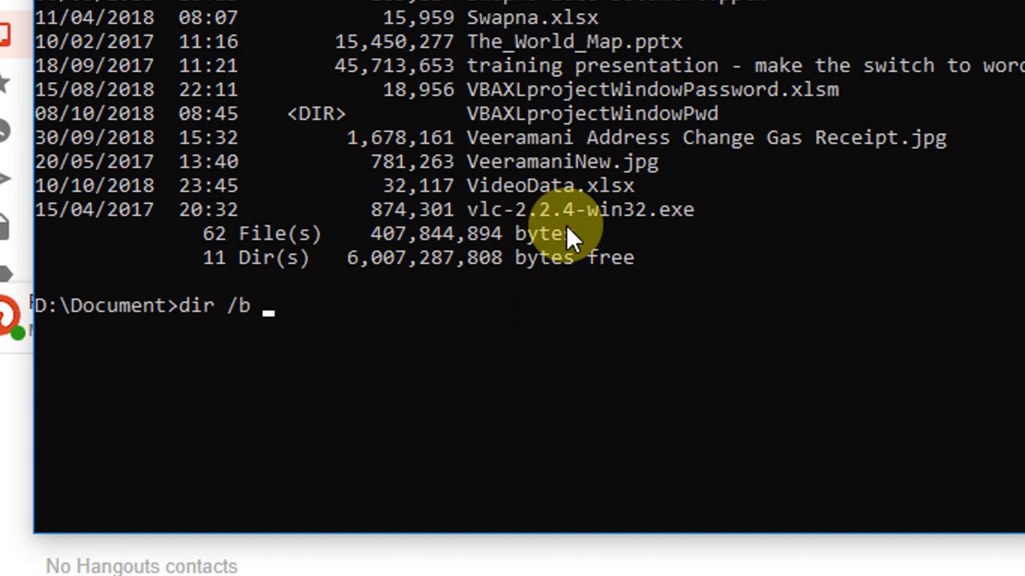
type(" /d")
key("BackSpace")
type("a-d")
type("*.docx")
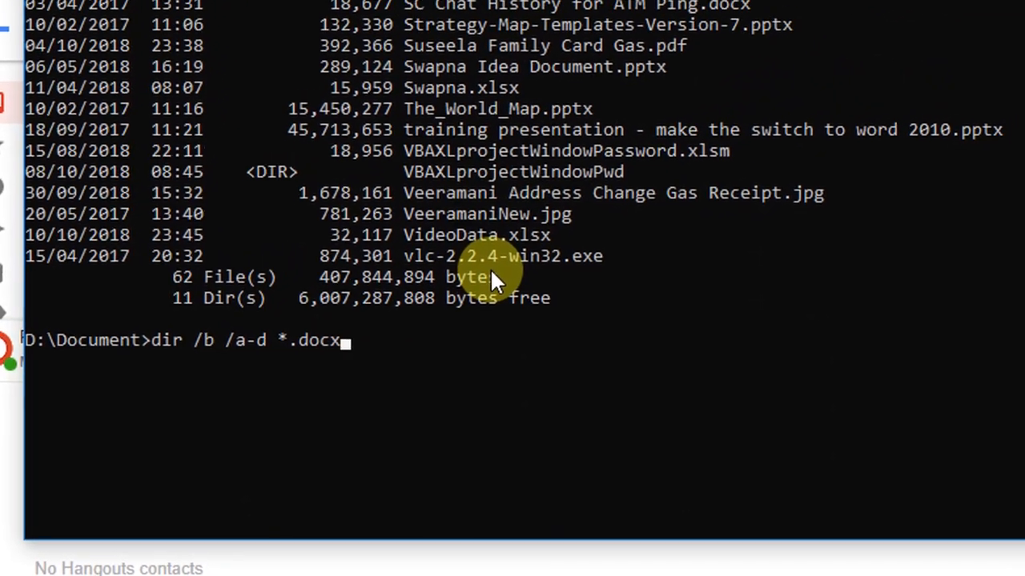
key("Return")
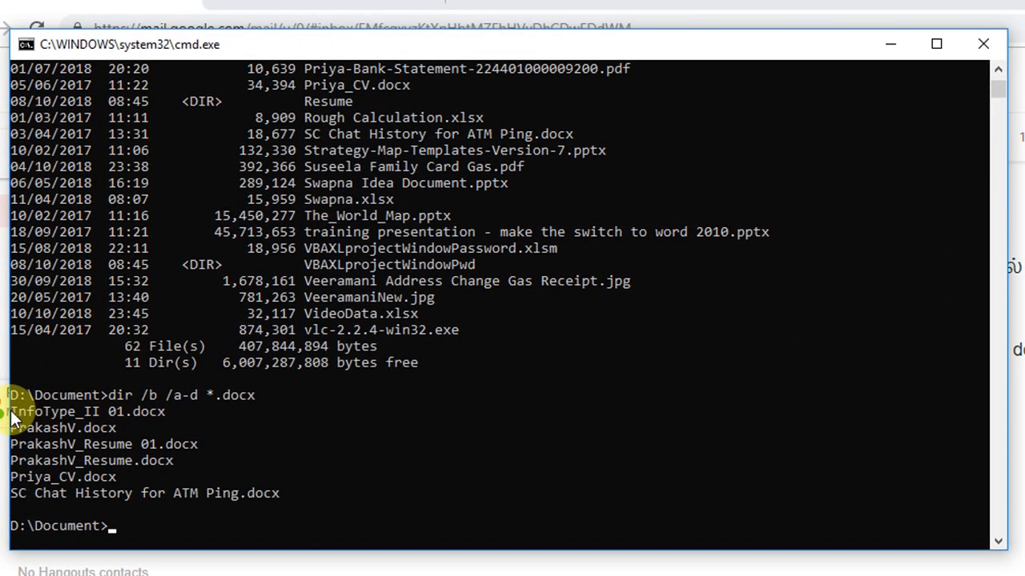
Step: Copy the listed .docx file names and paste them into the Excel workbook Book1 starting at cell B2
left_click_drag(16, 413, 304, 493)
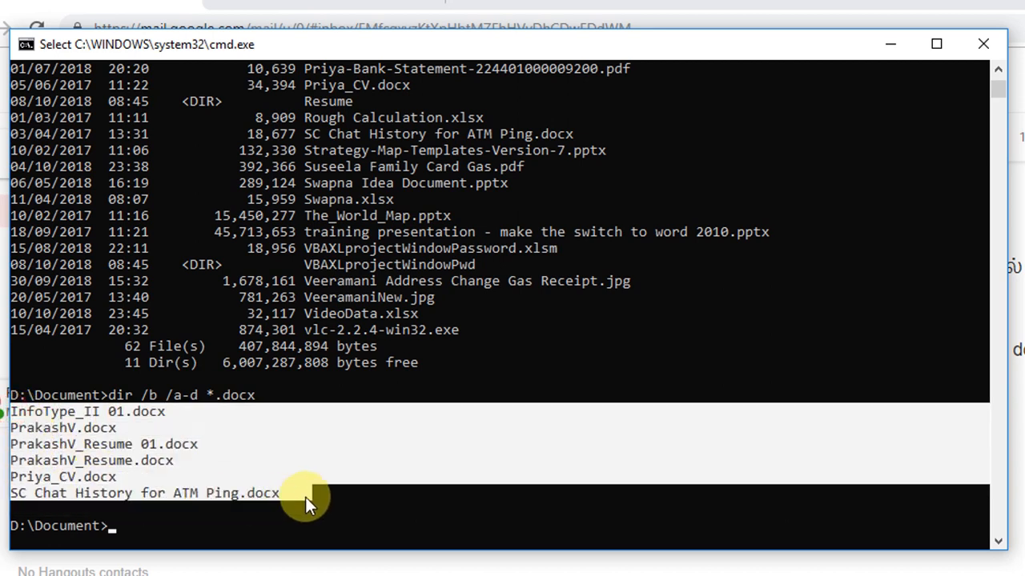
left_click_drag(366, 495, 289, 492)
key("ctrl+c")
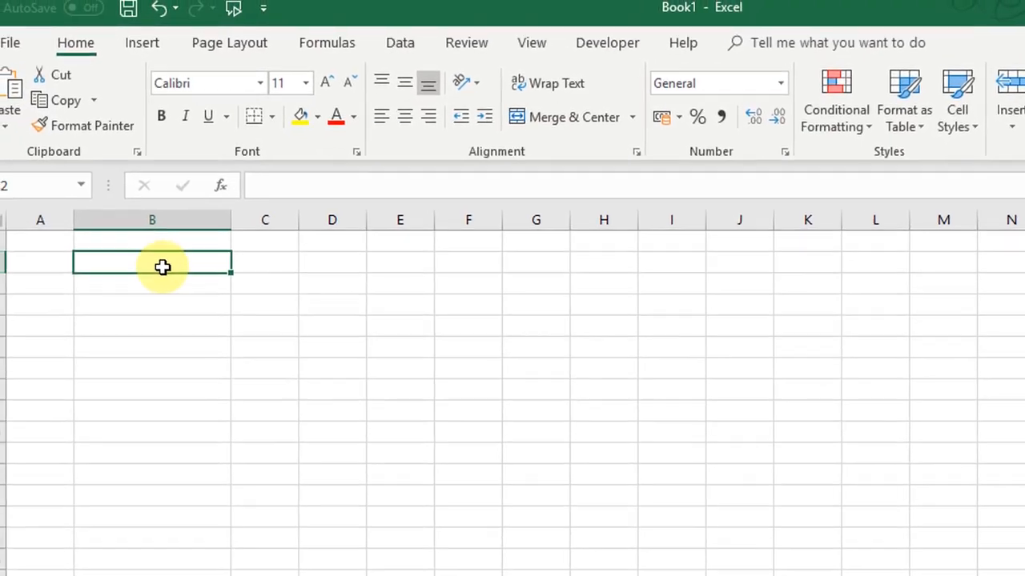
key("ctrl+v")
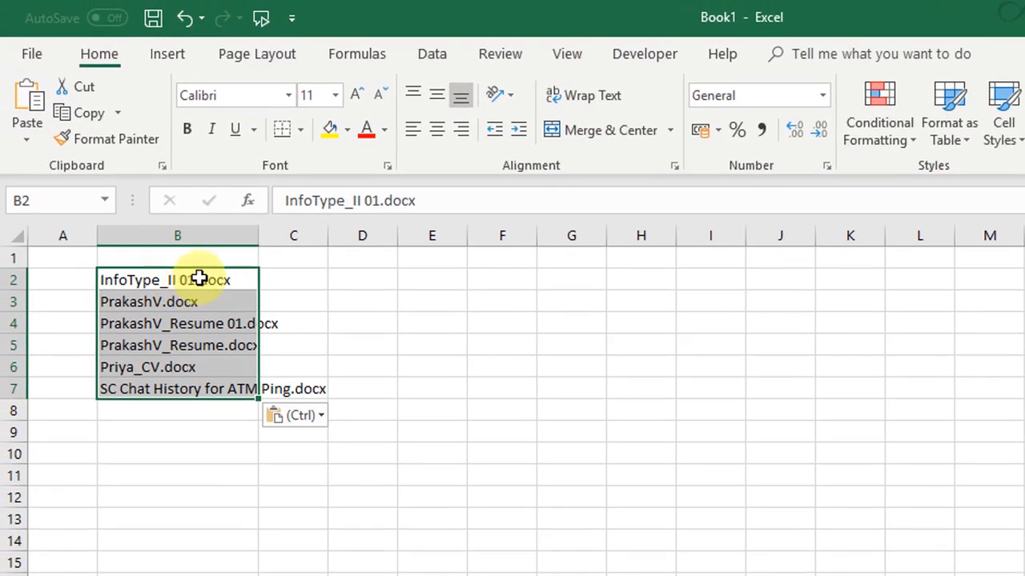
Step: Fit column B to the pasted file names and select the range B2:B7
double_click(256, 232)
left_click(373, 301)
left_click_drag(280, 281, 273, 388)
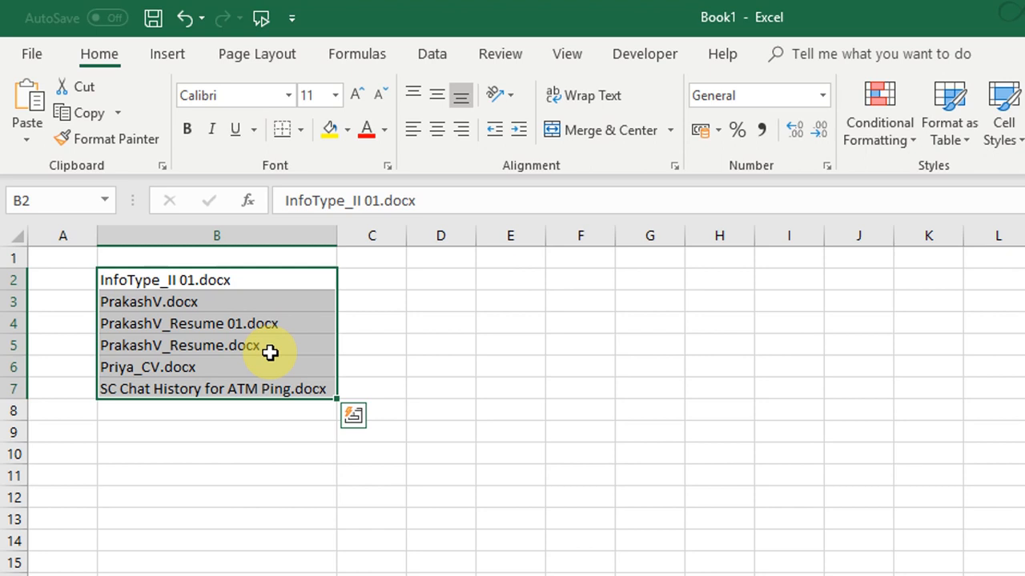
Step: Return to the Command Prompt and list only the Excel file names with dir /b /a-d *.xlsx
key("alt+Tab")
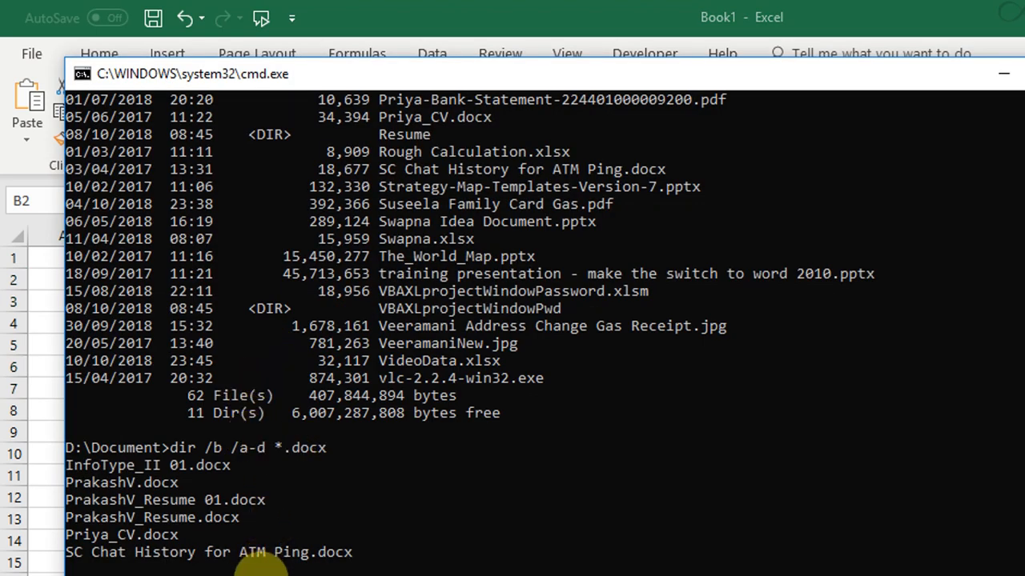
type("dir ")
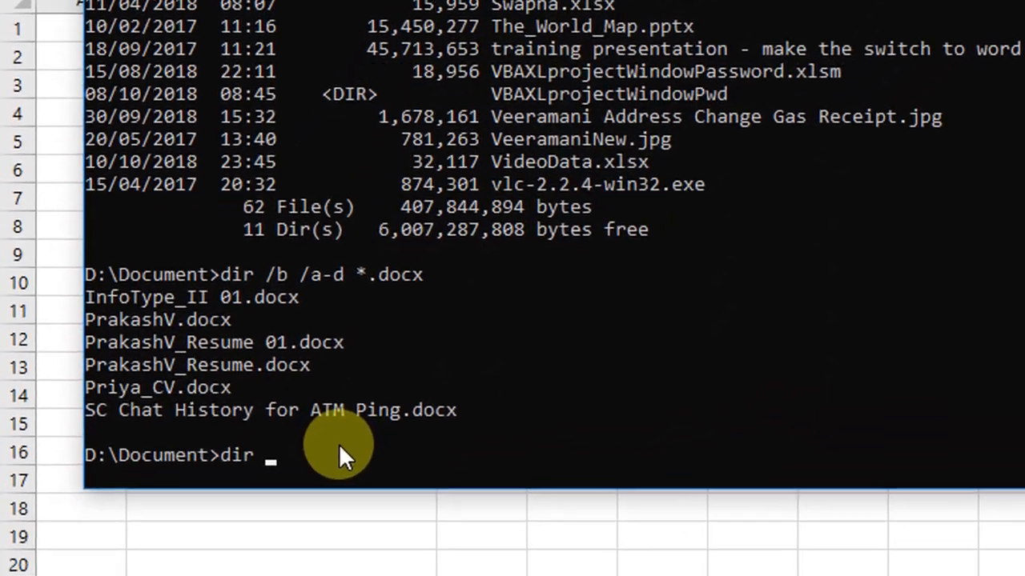
type("/d")
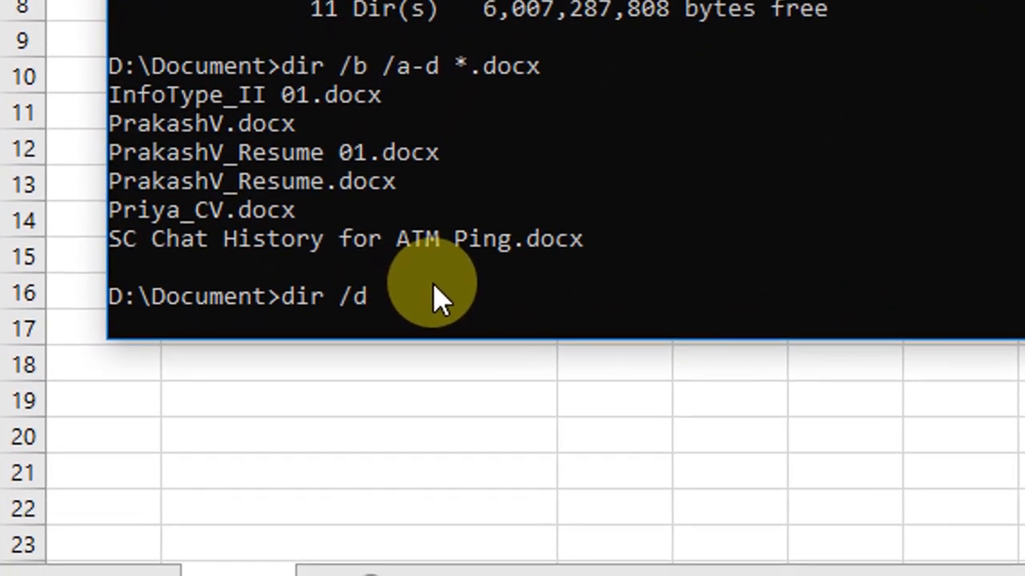
key("BackSpace")
type("b /a-d ")
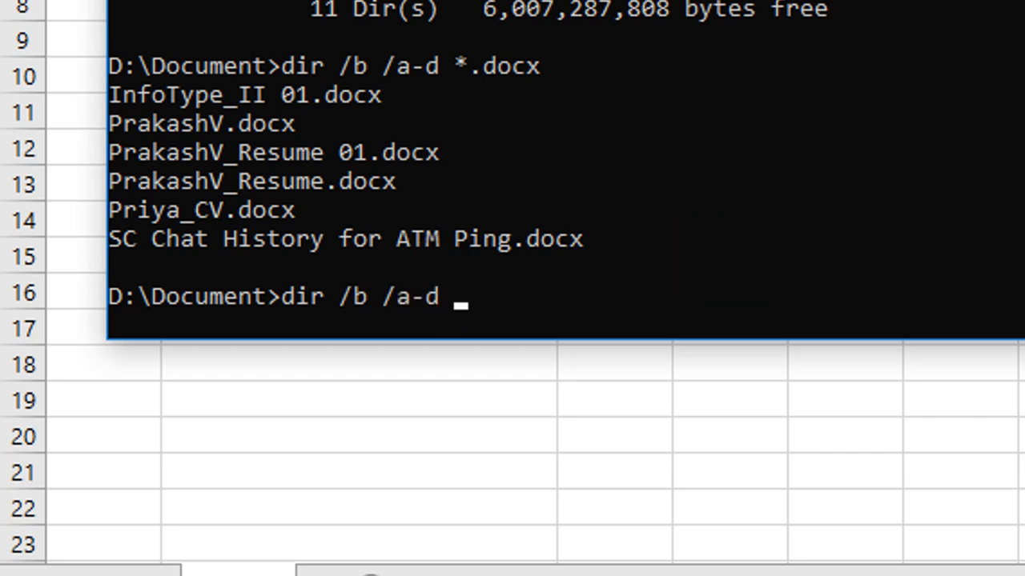
type("*.xlsx")
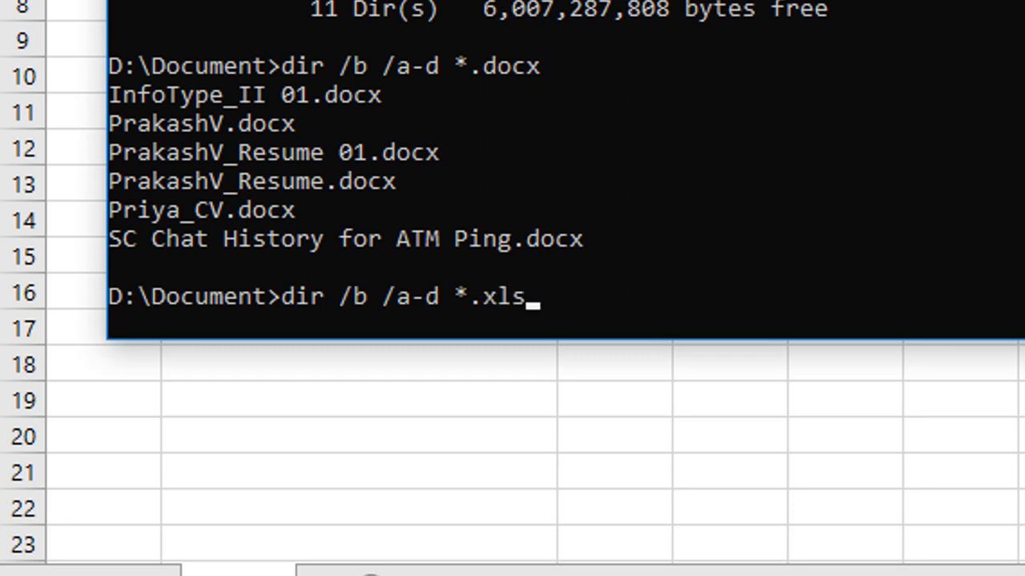
key("Return")
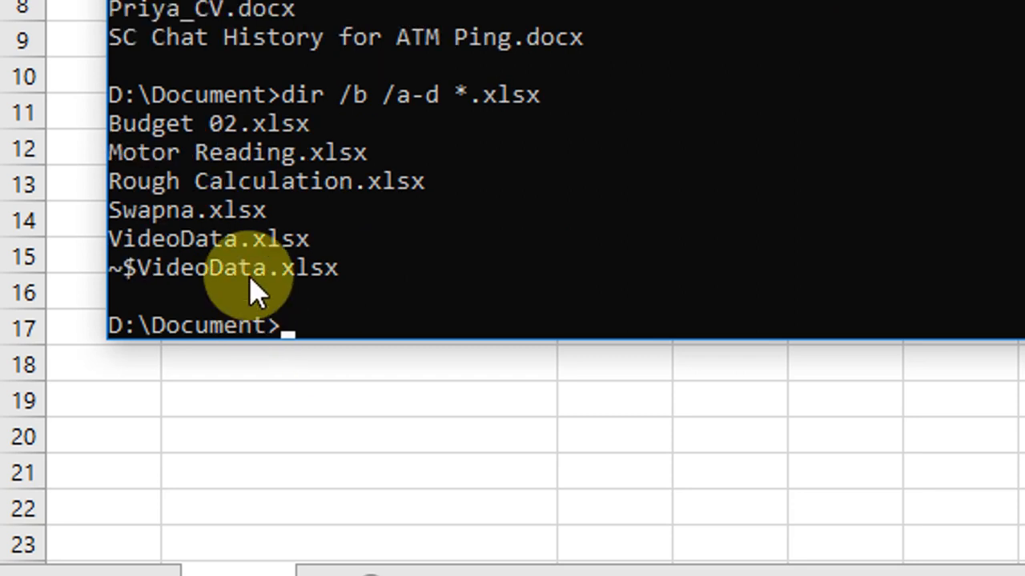
Step: Copy the listed .xlsx file names, excluding the ~$VideoData.xlsx temporary file, and paste them into the Book1 workbook starting at cell B9
left_click_drag(337, 238, 103, 122)
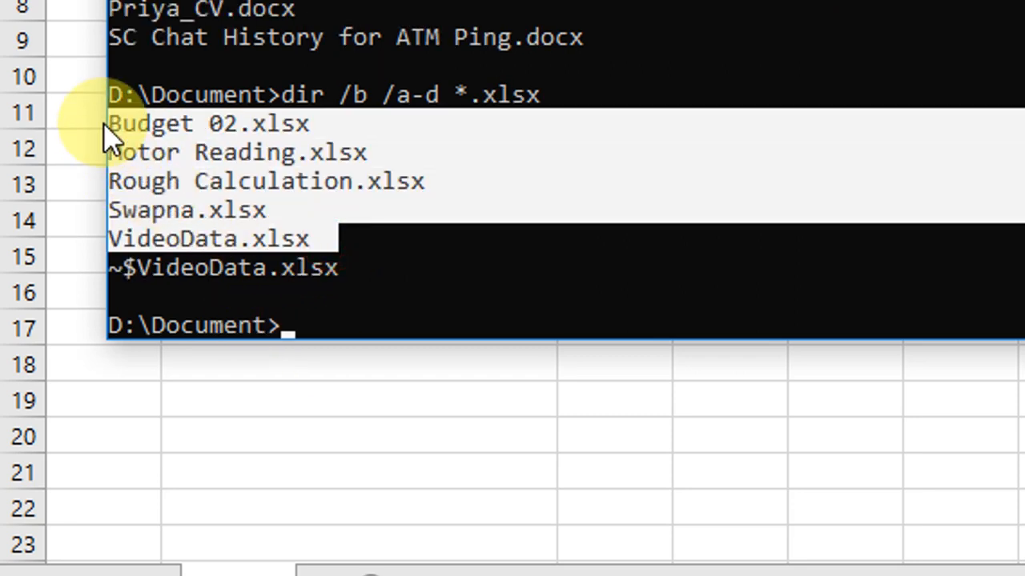
key("Escape")
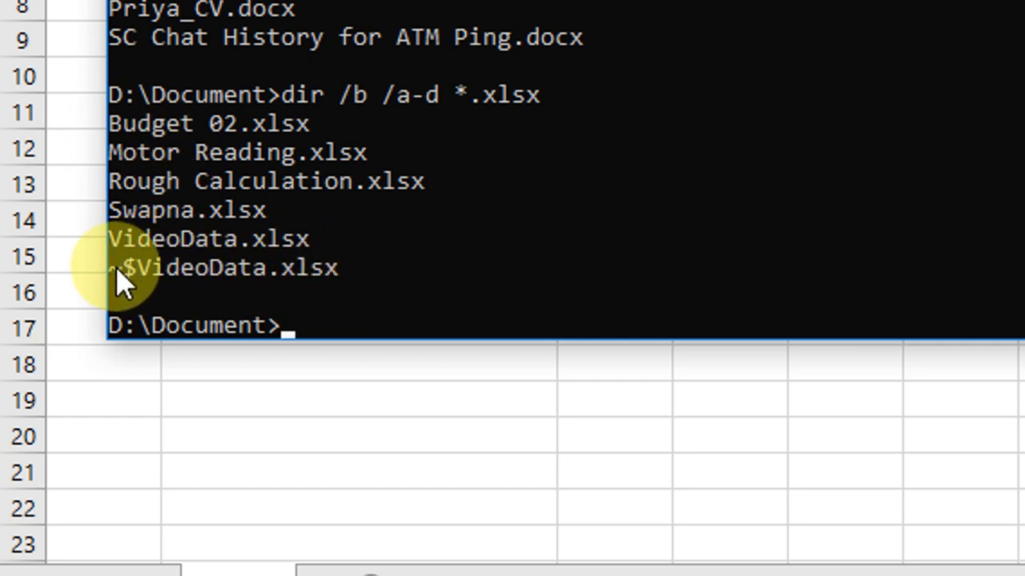
left_click_drag(130, 275, 110, 277)
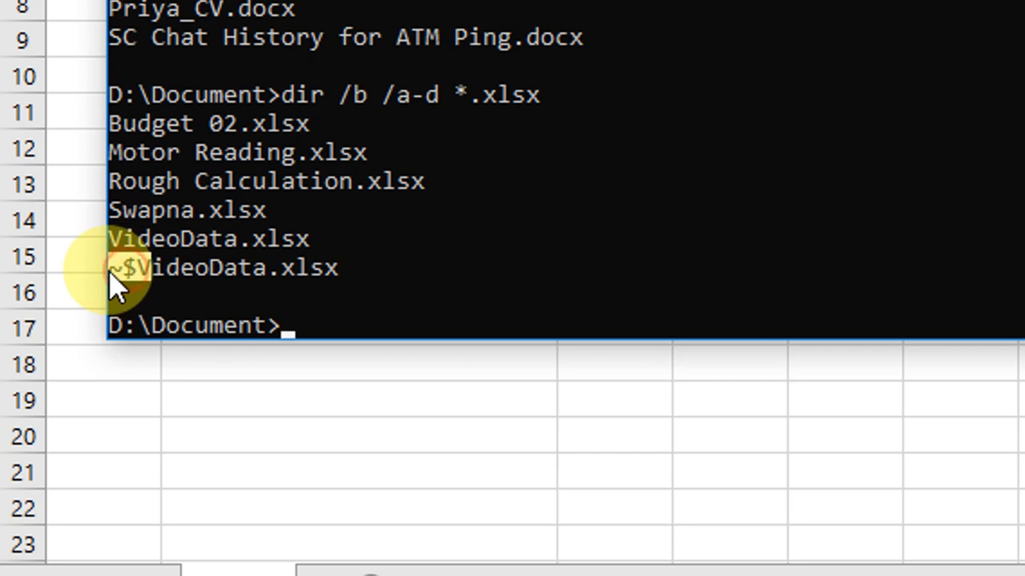
left_click_drag(340, 241, 103, 149)
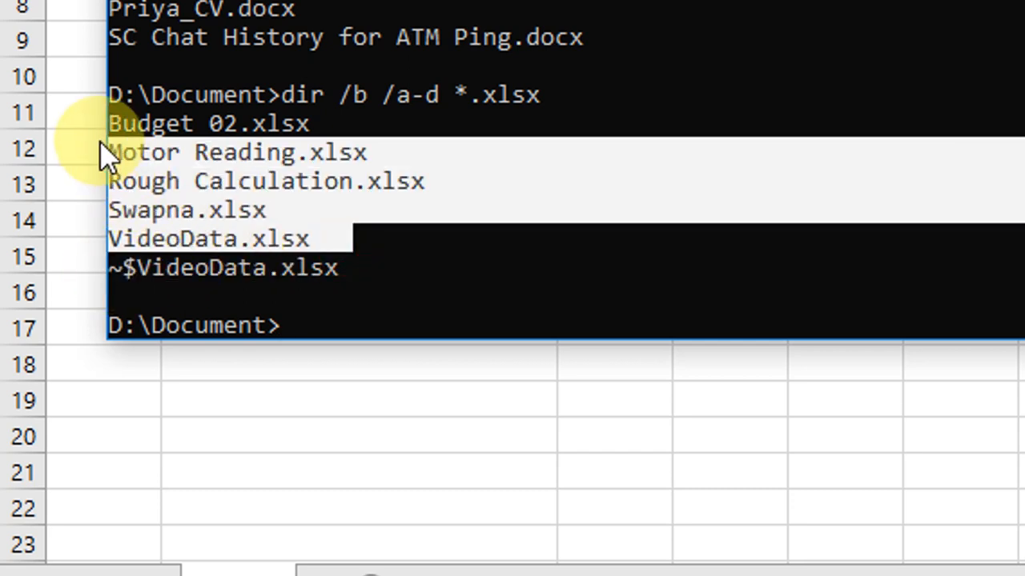
key("ctrl+c")
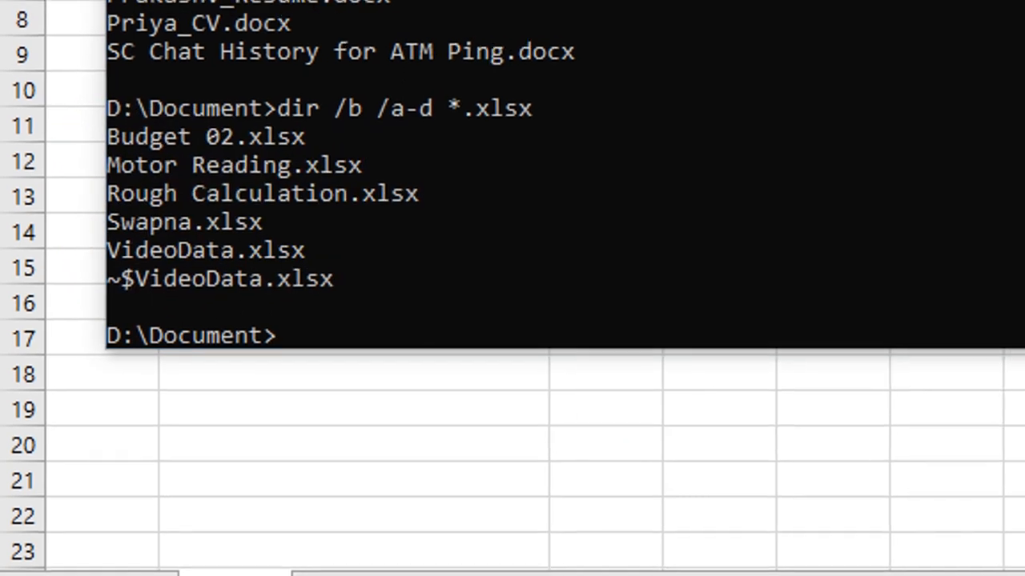
key("alt+Tab")
left_click(347, 40)
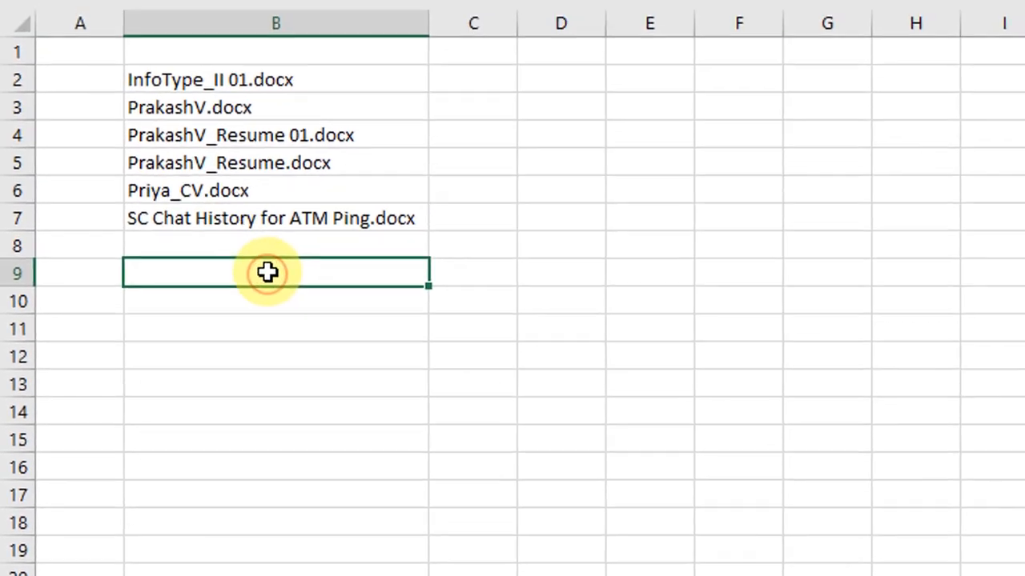
key("ctrl+v")
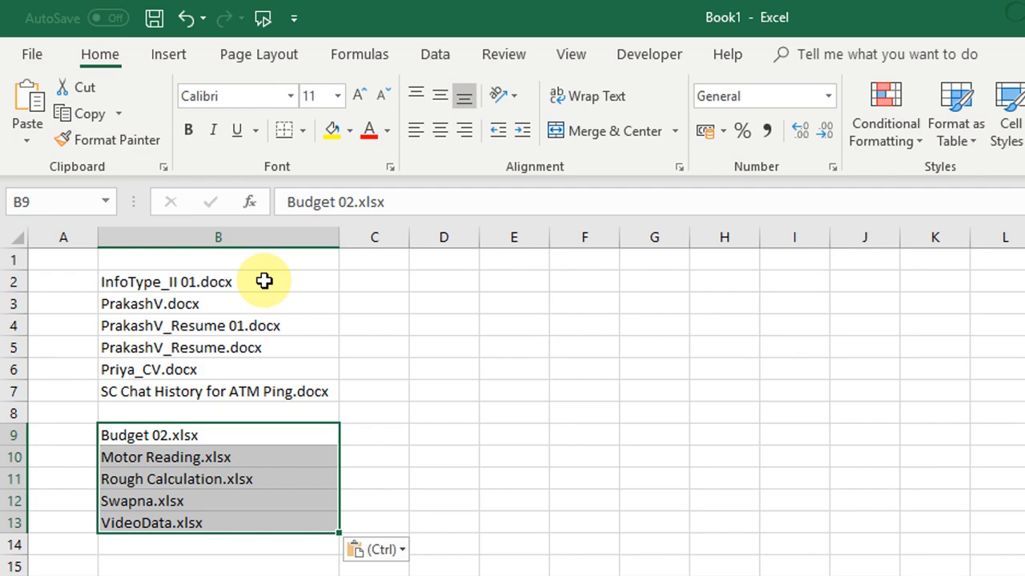
Step: Minimize the Command Prompt window and select cell C2 beside the first file name in Book1
key("alt+Tab")
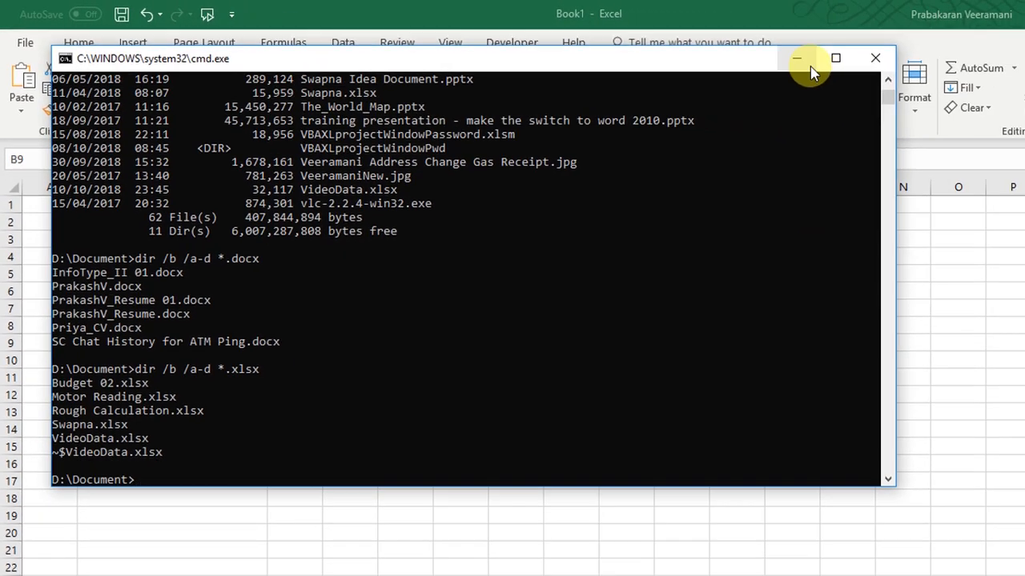
left_click(799, 59)
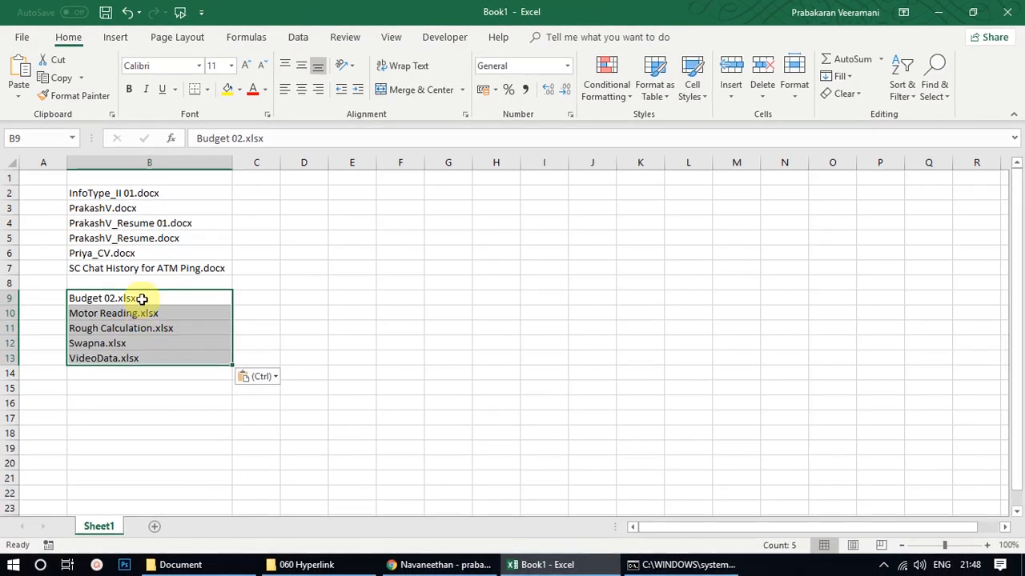
left_click(141, 298)
left_click(148, 192)
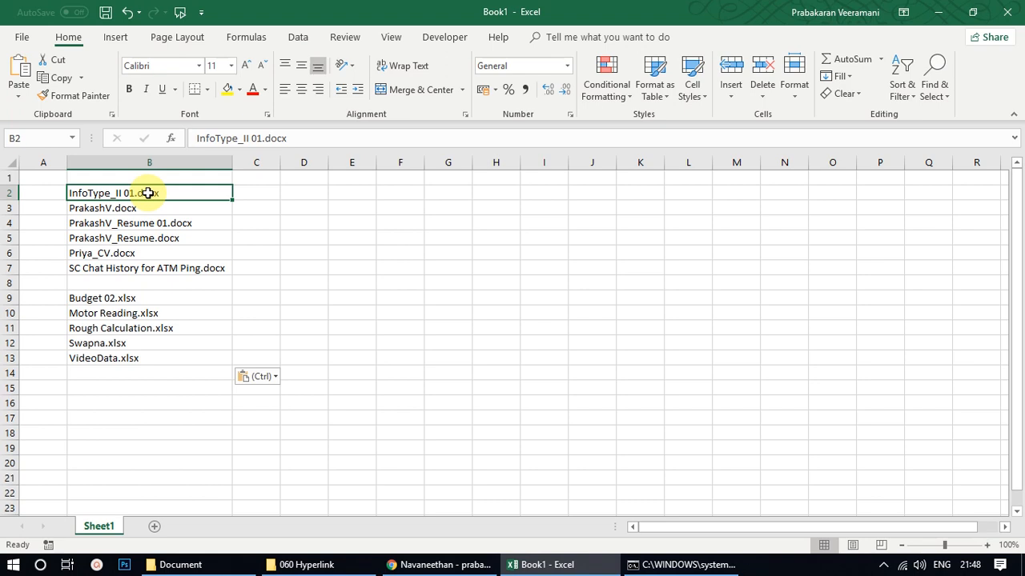
left_click(256, 194)
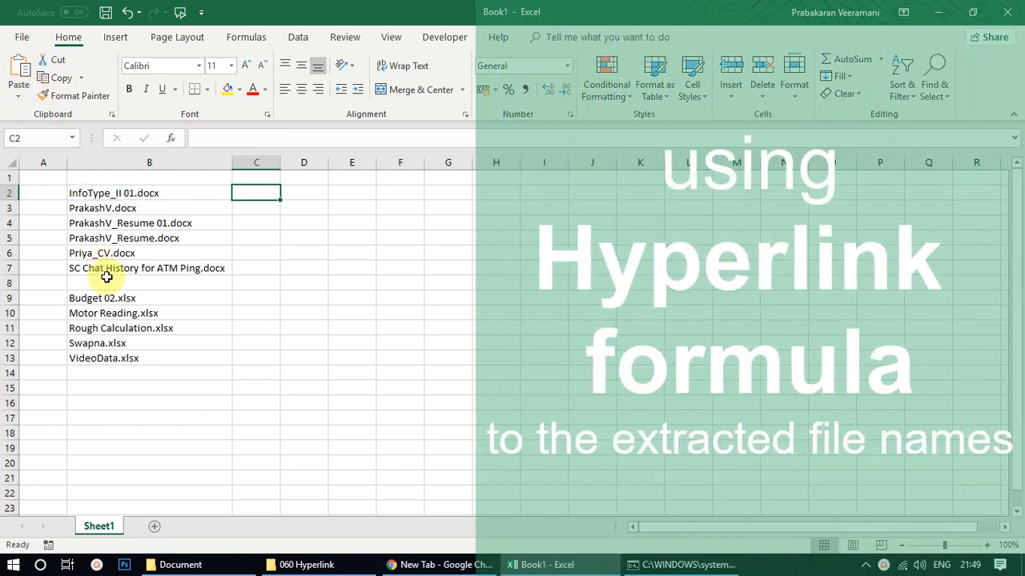
Step: Open Rough Calculation.xlsx from the D:\Document folder in File Explorer and select cell B4 in it
left_click(320, 564)
left_click(220, 563)
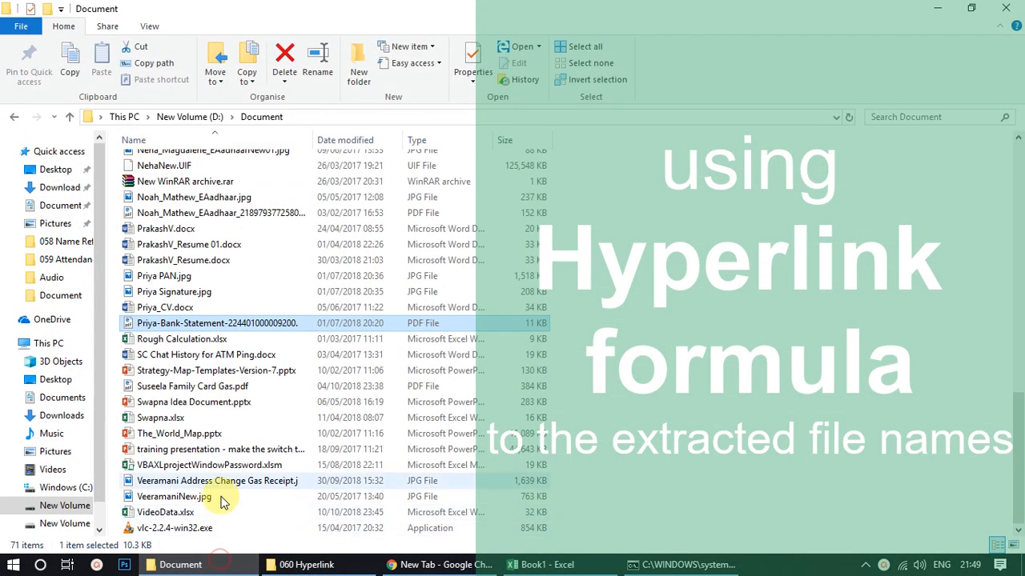
left_click(192, 340)
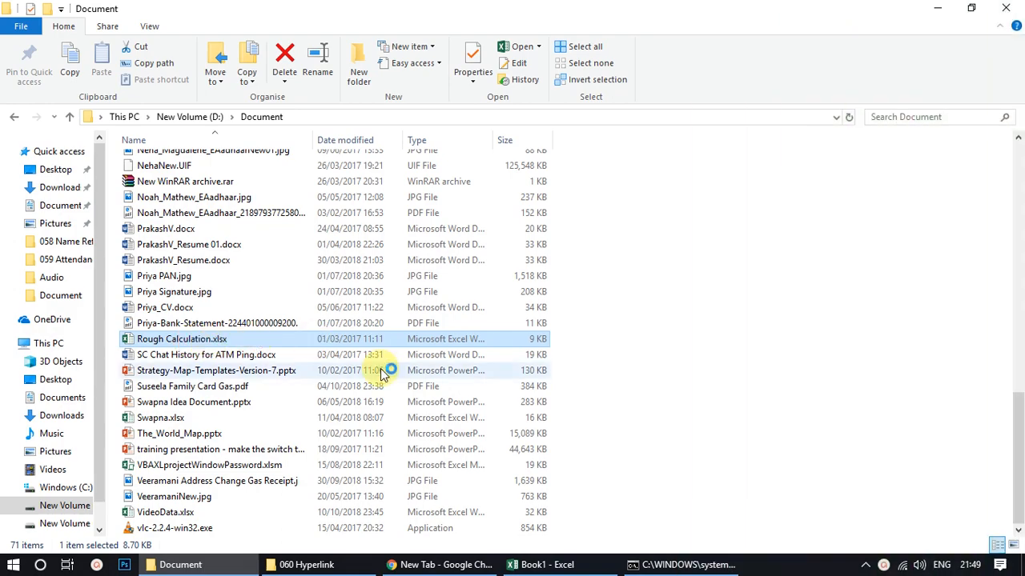
key("alt+Tab")
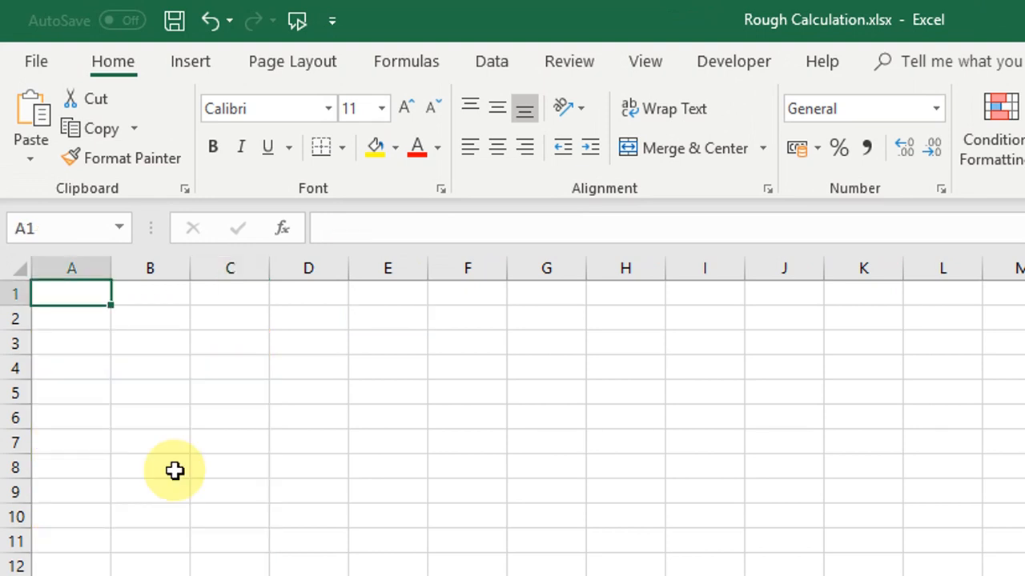
left_click(164, 372)
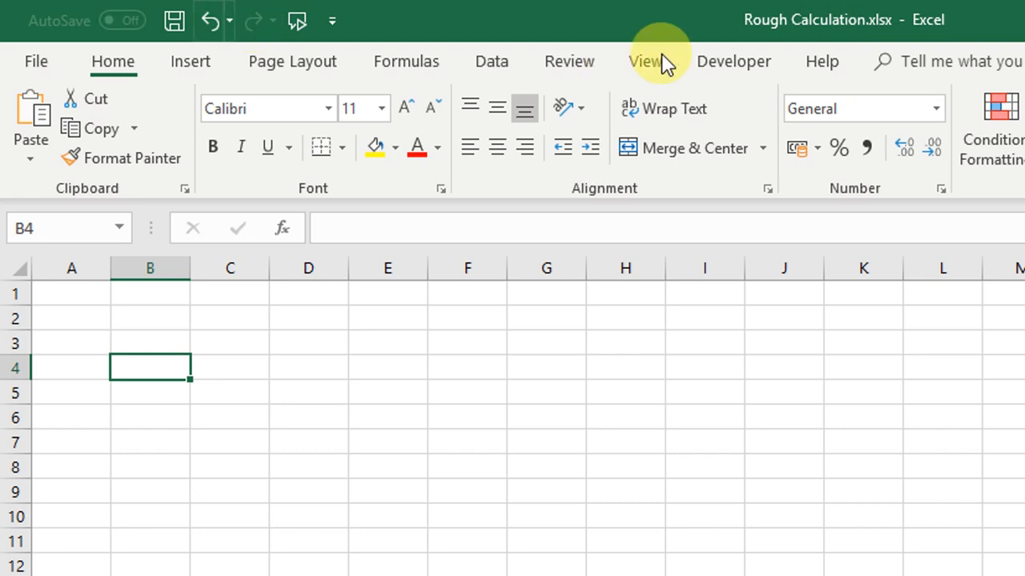
Step: Copy the full path of the Rough Calculation workbook from its file information and paste it into cell E2 of Book1
left_click(32, 61)
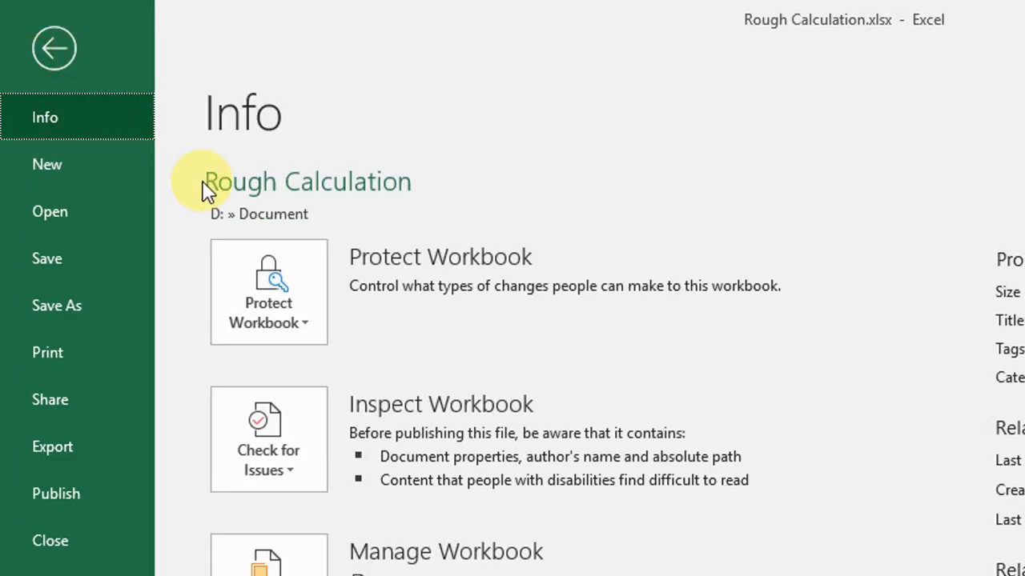
left_click(259, 214)
left_click(256, 230)
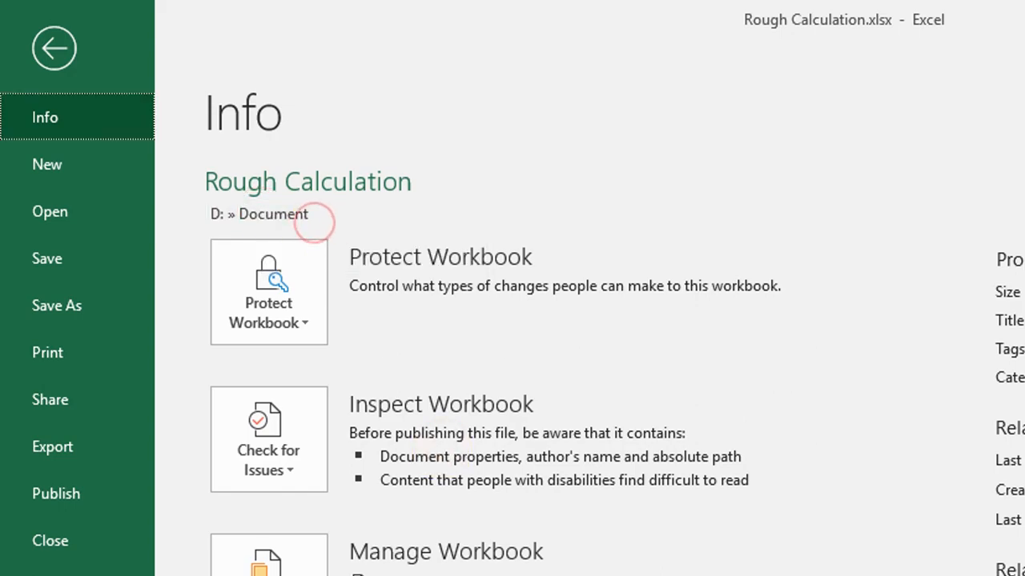
left_click(624, 575)
double_click(571, 319)
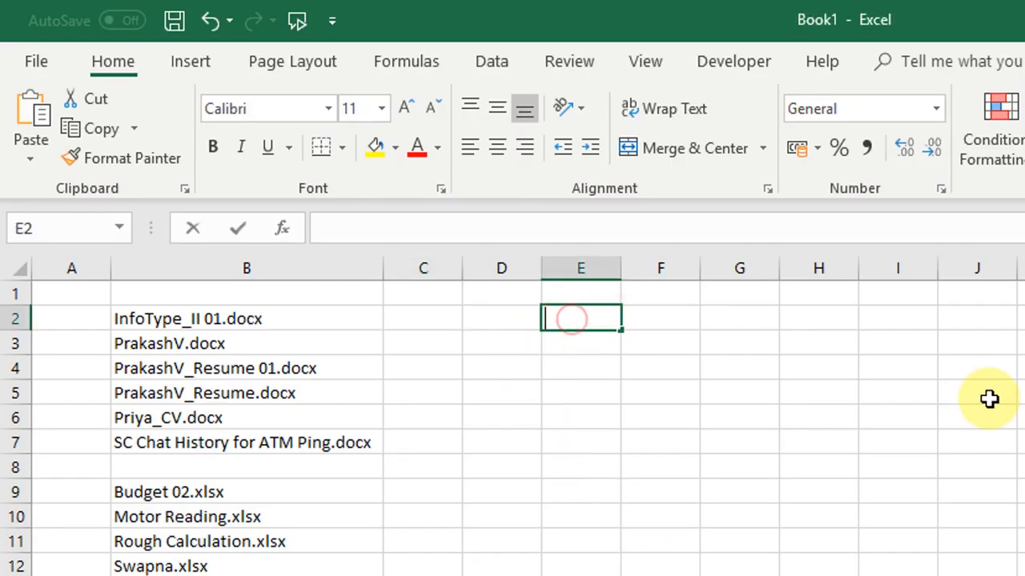
key("ctrl+v")
key("Return")
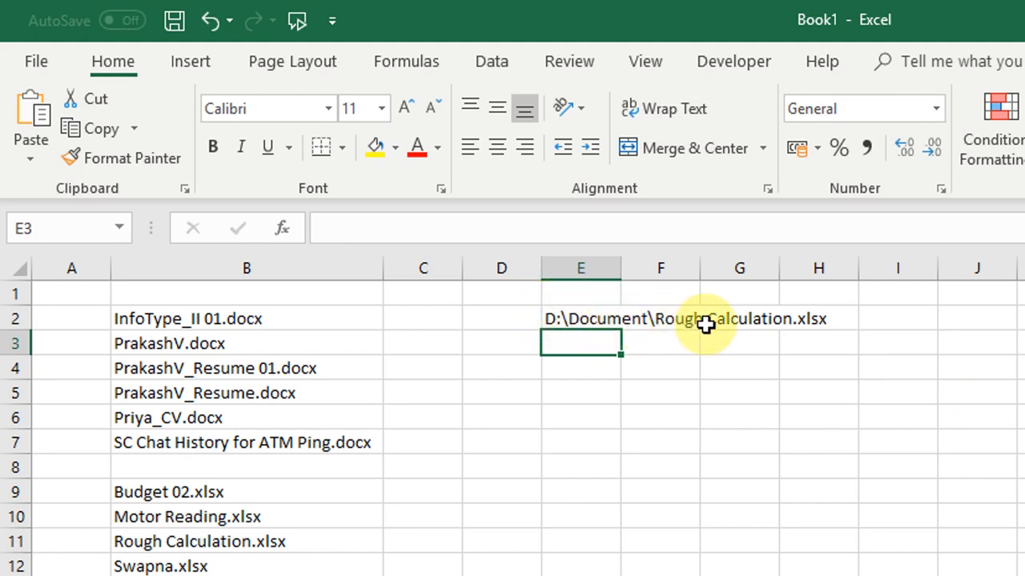
Step: Clear the pasted file path from cell E2 and select the first file name in cell B2
left_click(581, 312)
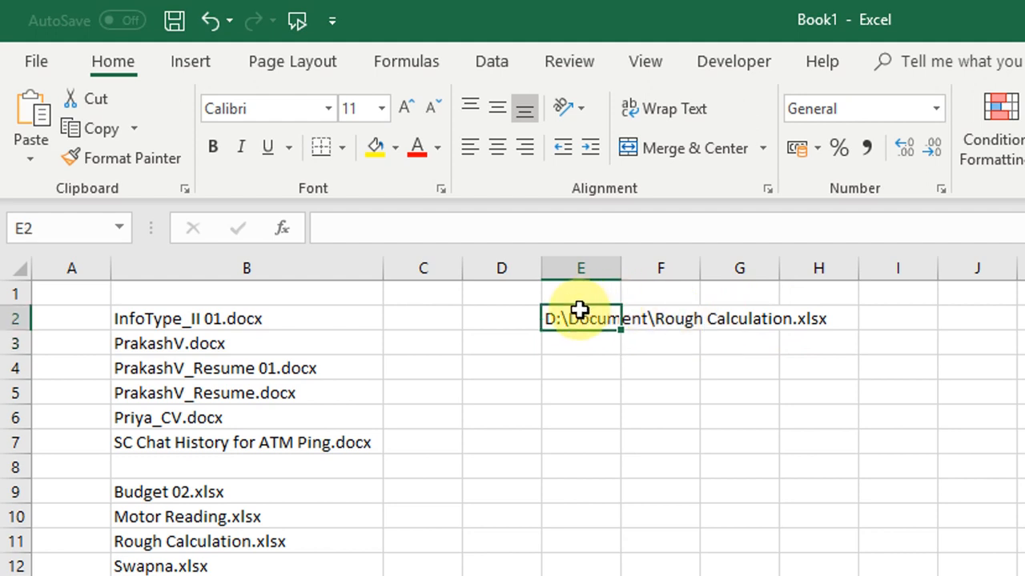
key("Delete")
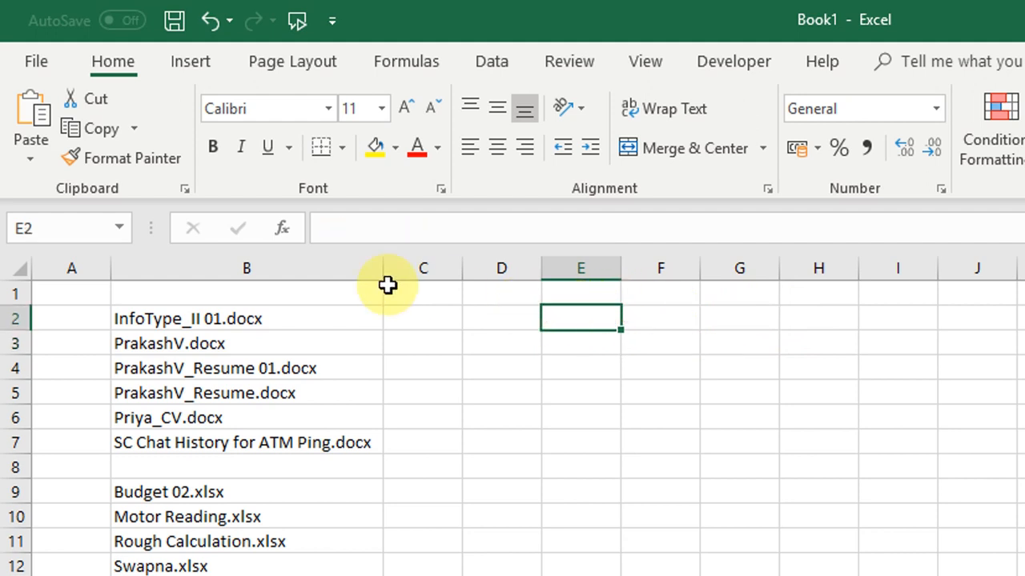
left_click(250, 318)
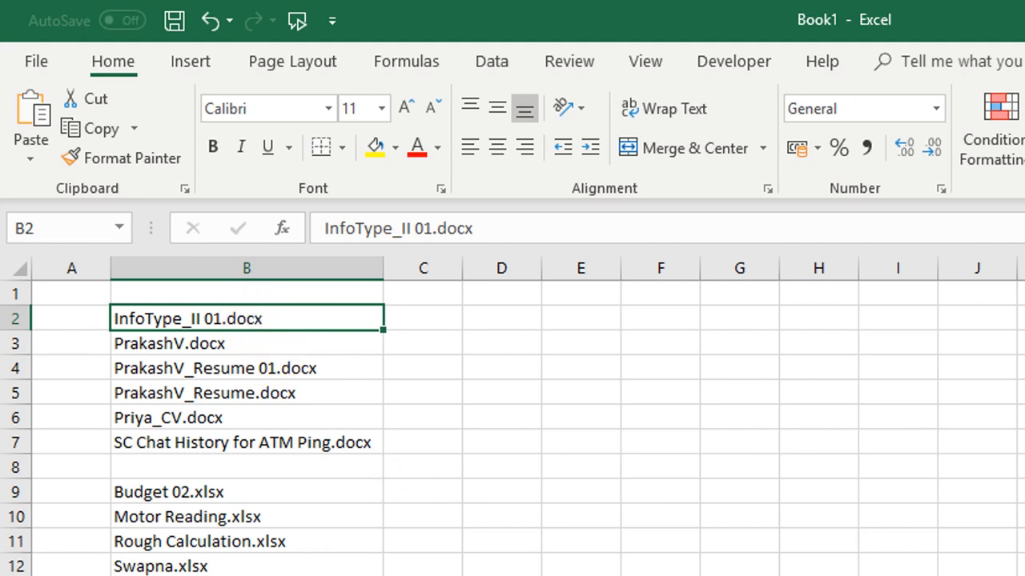
Step: Copy the folder path D:\Document from File Explorer and paste it into cell F1 of Book1
key("alt+Tab")
left_click(489, 195)
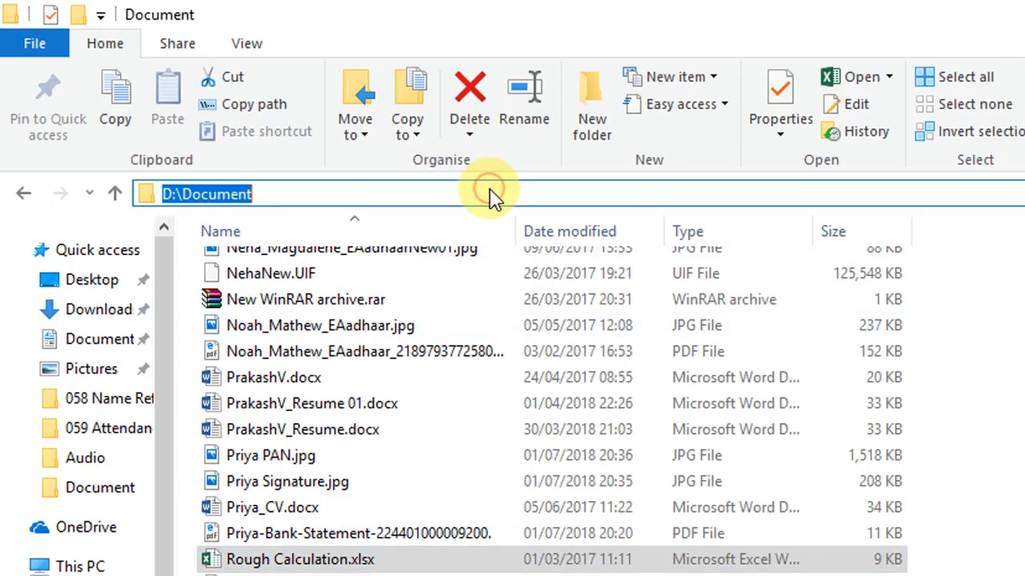
key("alt+Tab")
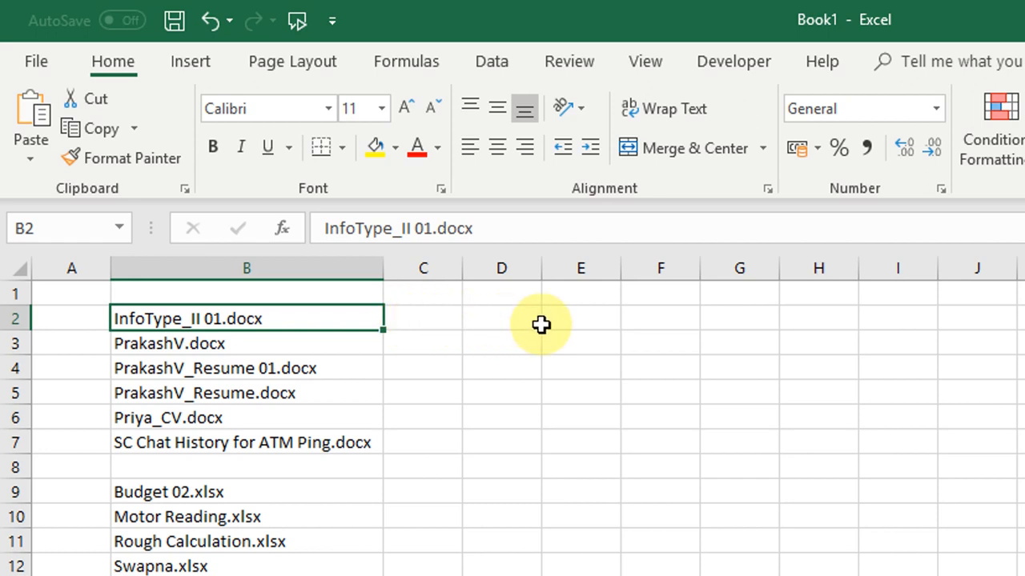
left_click(671, 292)
key("ctrl+v")
key("Return")
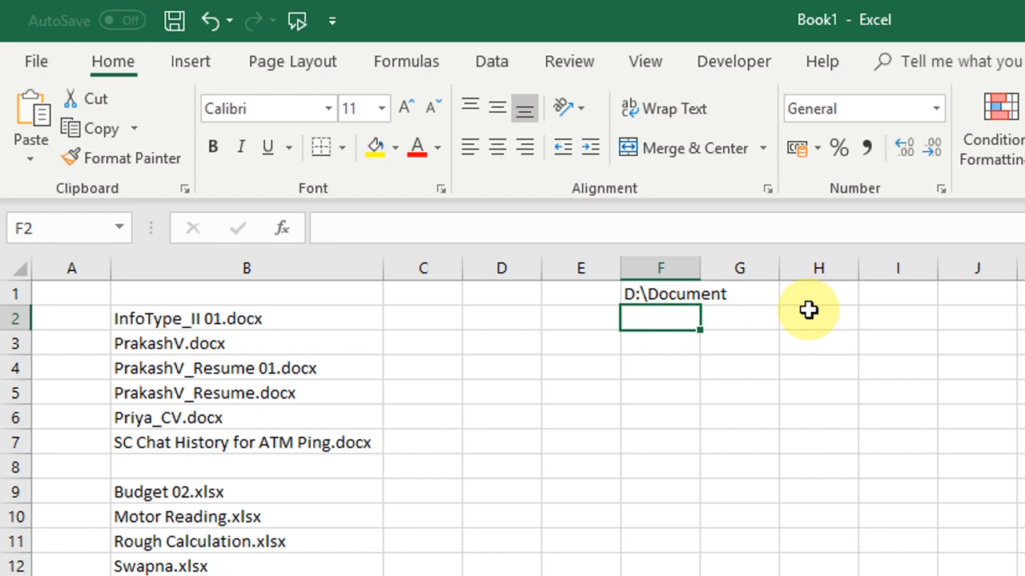
Step: Examine the link types offered for inserting a hyperlink (existing file, place in document, new document, e-mail) and close the dialog without inserting one
left_click(212, 70)
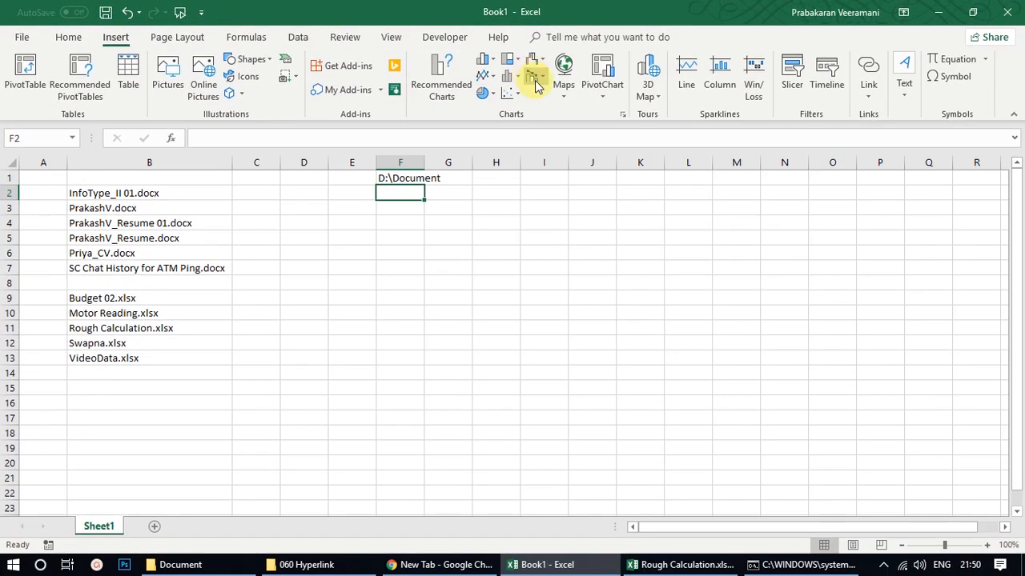
left_click(870, 70)
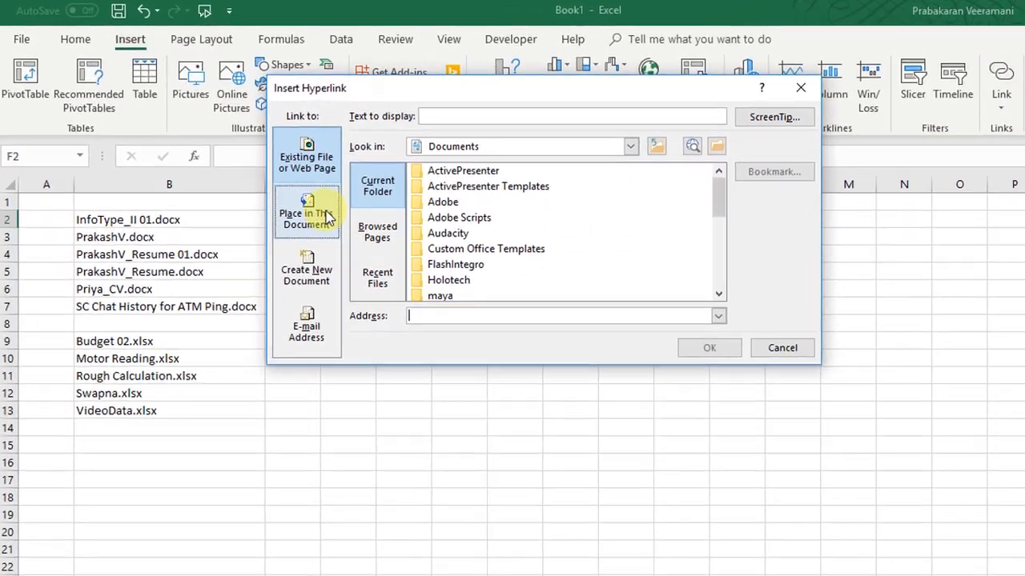
left_click(326, 217)
left_click(304, 271)
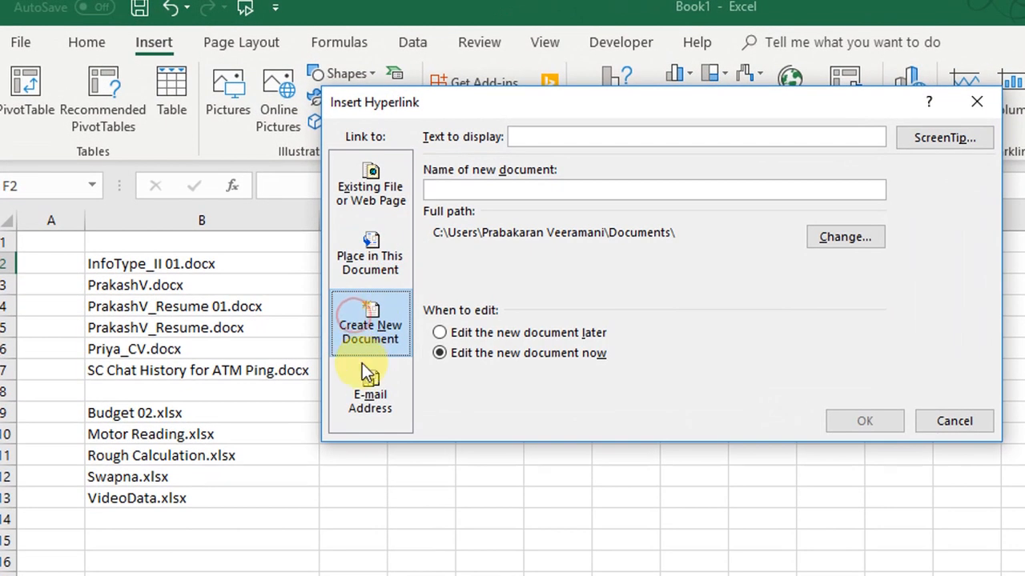
left_click(362, 365)
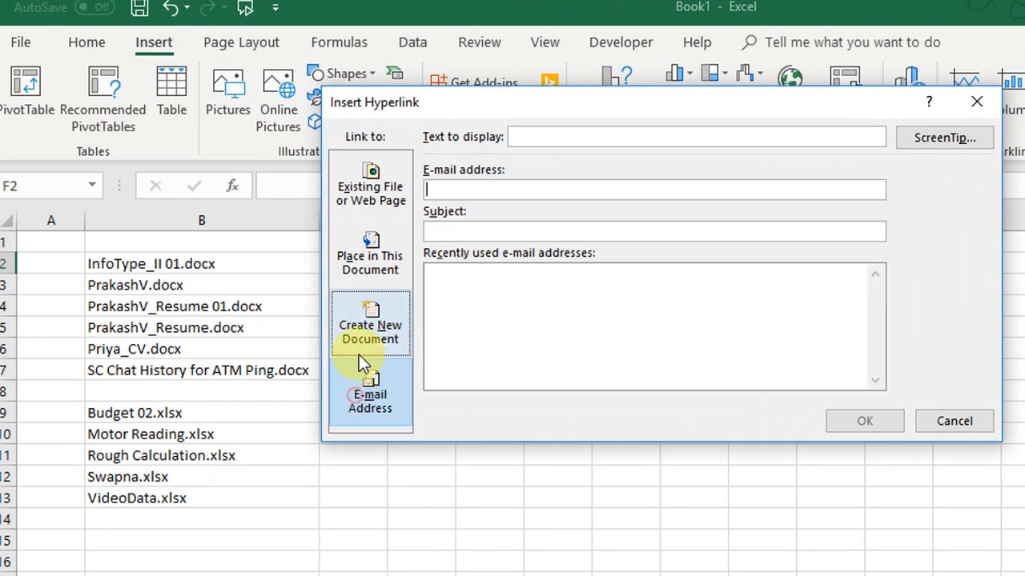
left_click(362, 335)
left_click(373, 260)
left_click(389, 183)
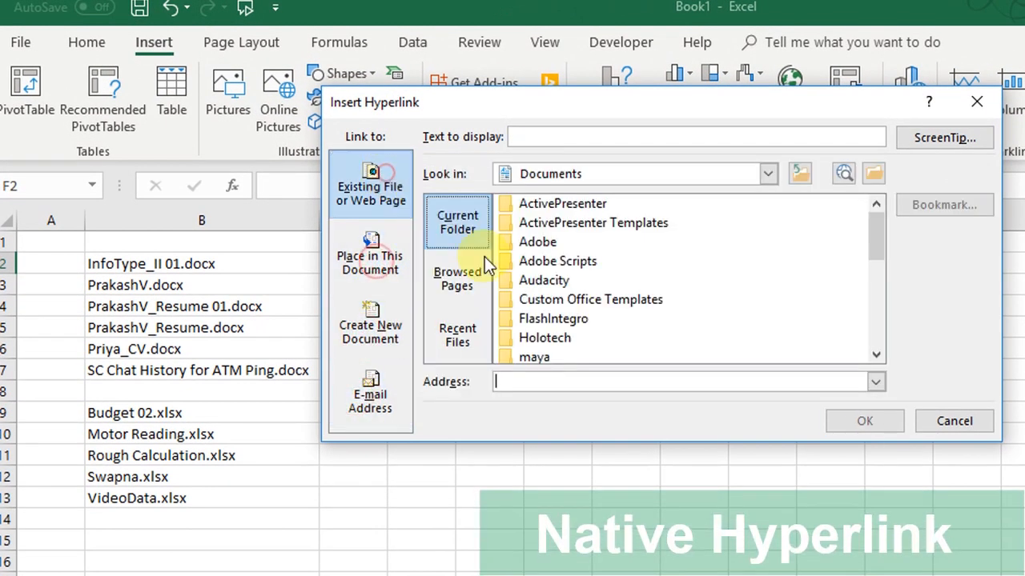
left_click(938, 421)
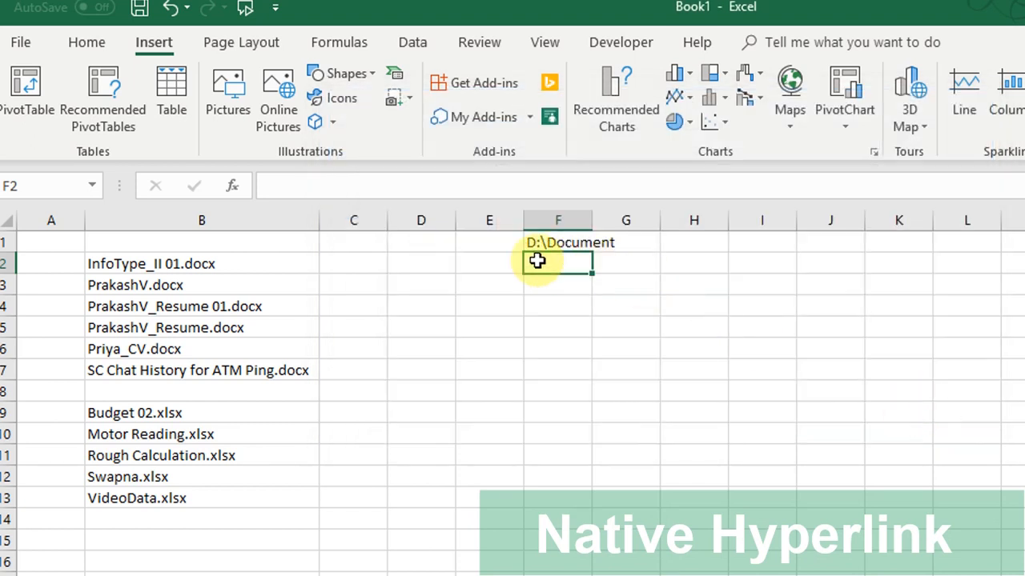
Step: Start a HYPERLINK formula in cell C2 with the link location "D:\Document\"&B2, followed by the argument separator
left_click(350, 267)
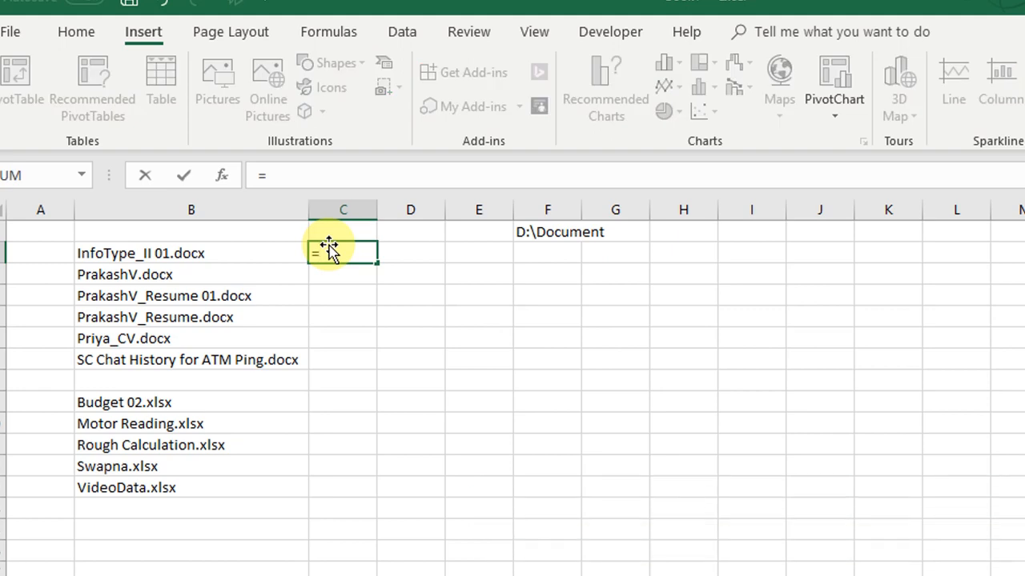
type("hy")
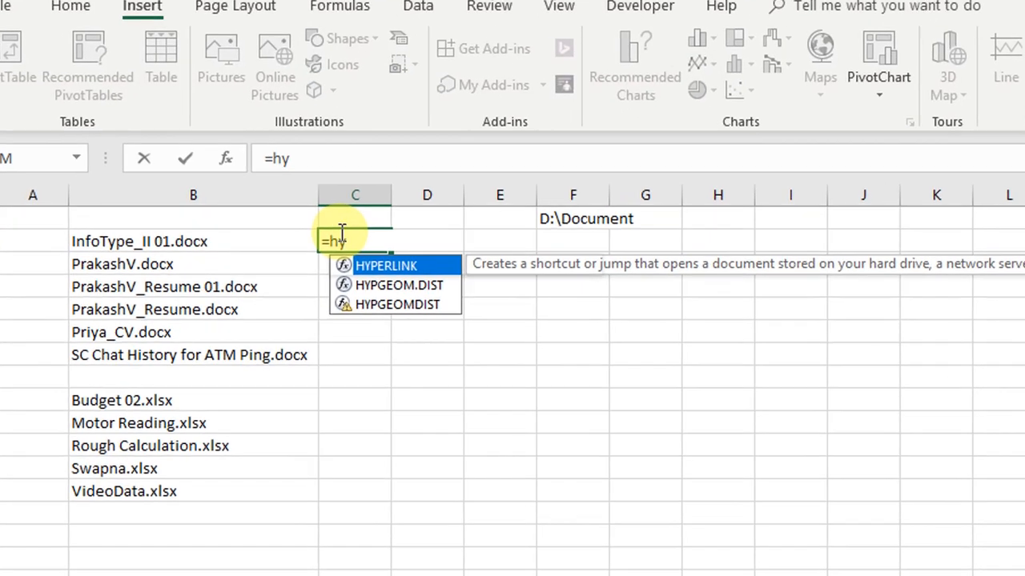
key("Tab")
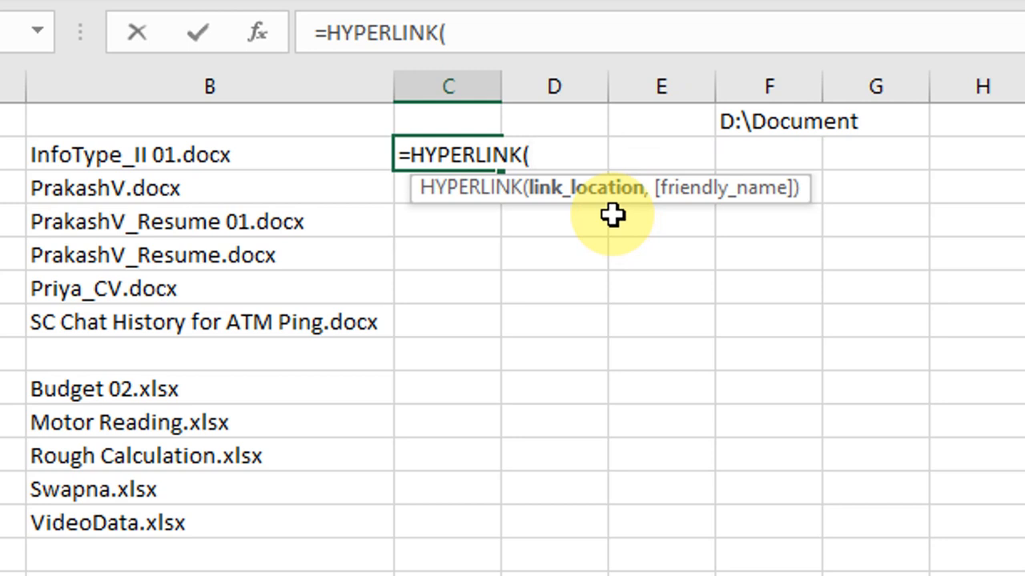
type("D:\\Document")
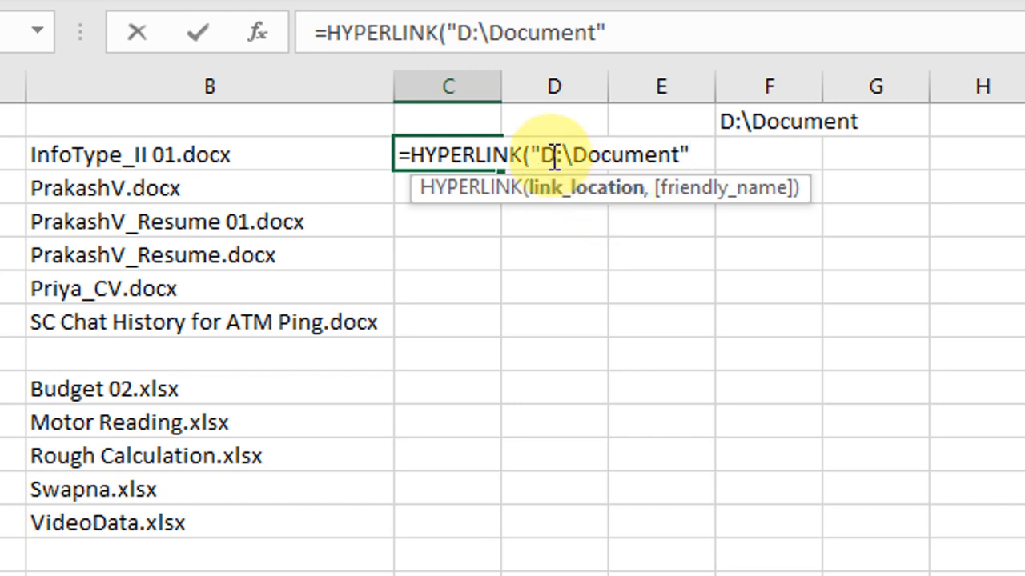
left_click(684, 153)
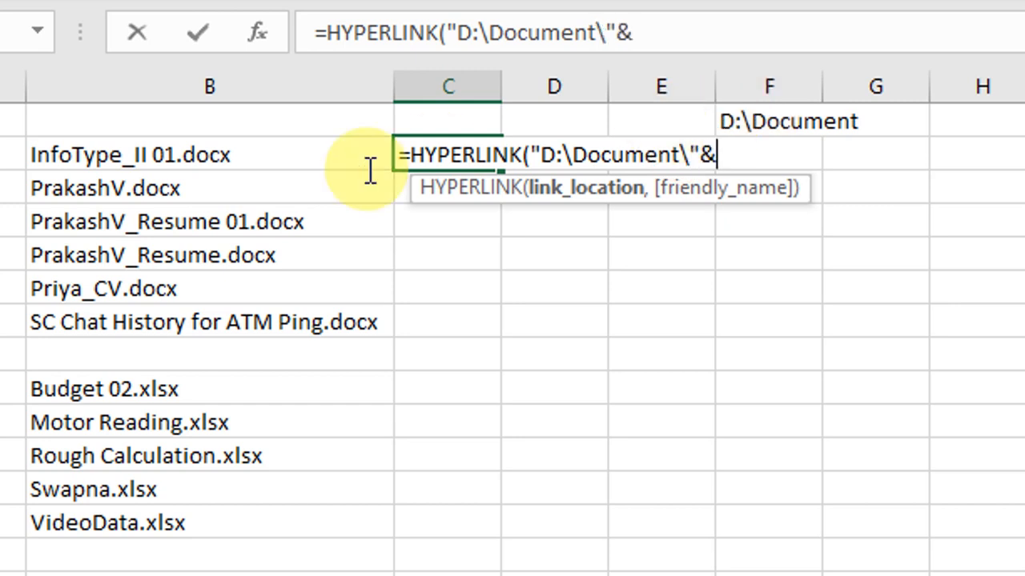
left_click(274, 154)
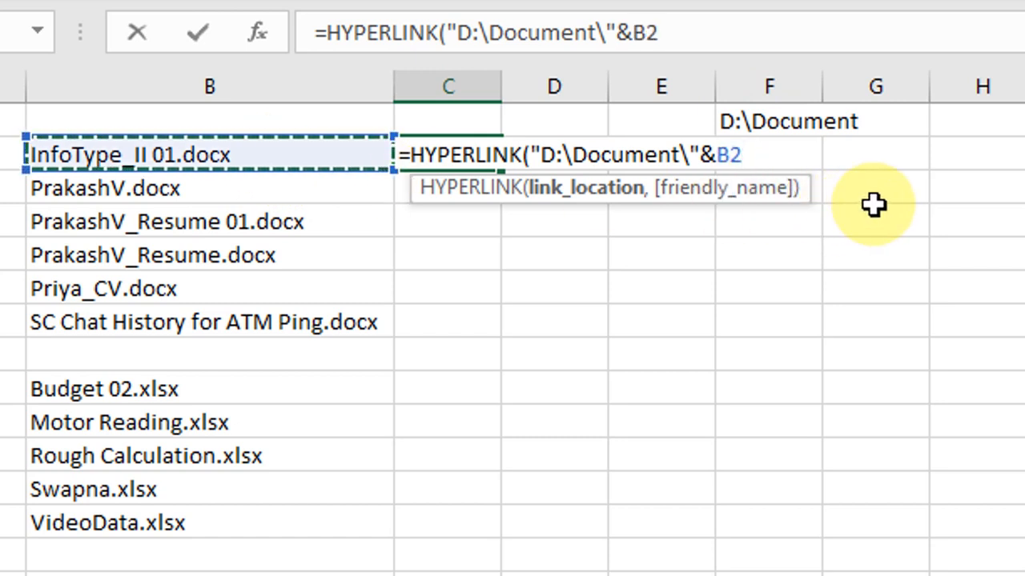
type(",")
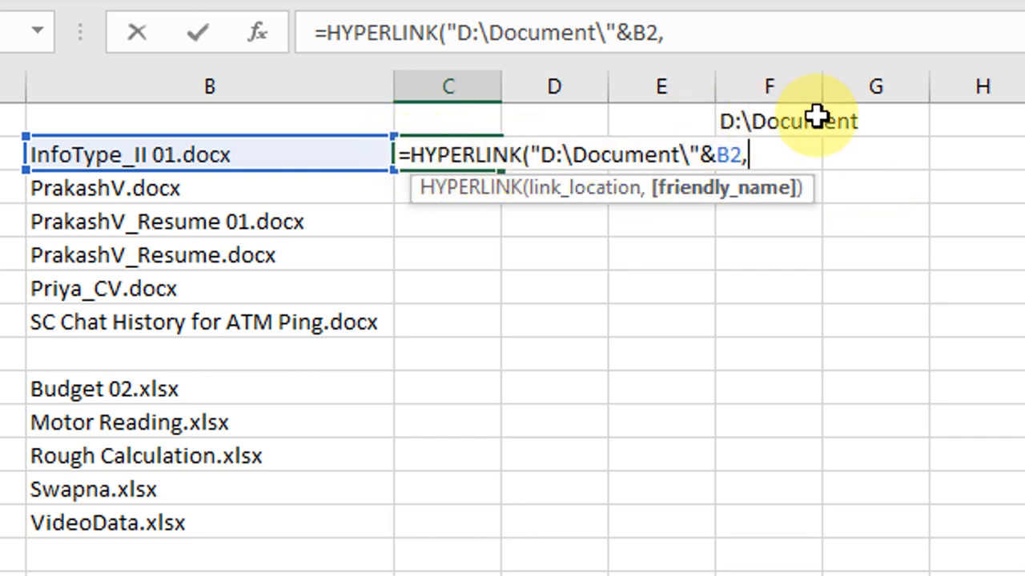
Step: Examine the folder path, the & operator and the B2 reference that make up the link location in C2's formula
left_click_drag(535, 153, 696, 153)
left_click(696, 154)
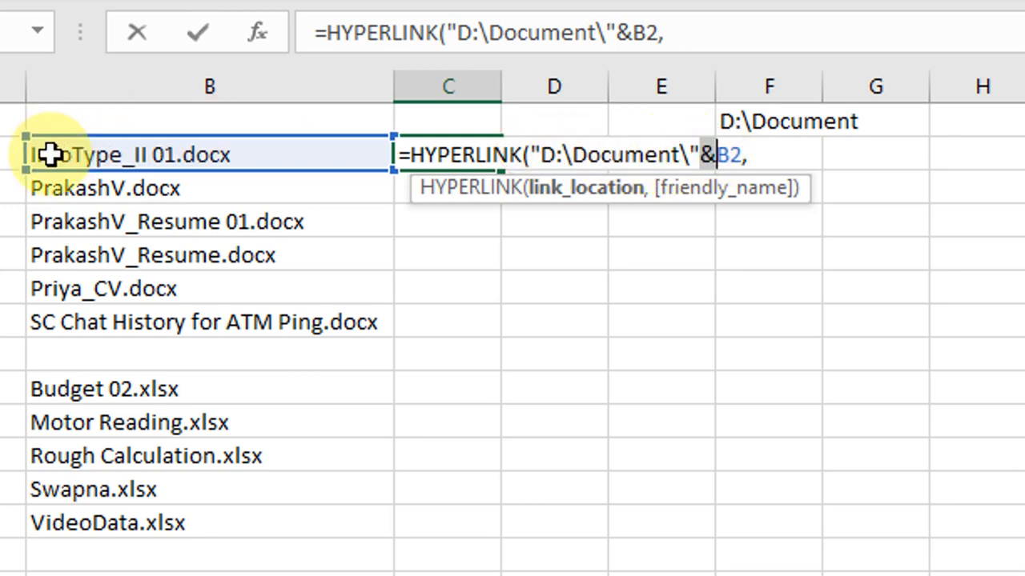
left_click(743, 156)
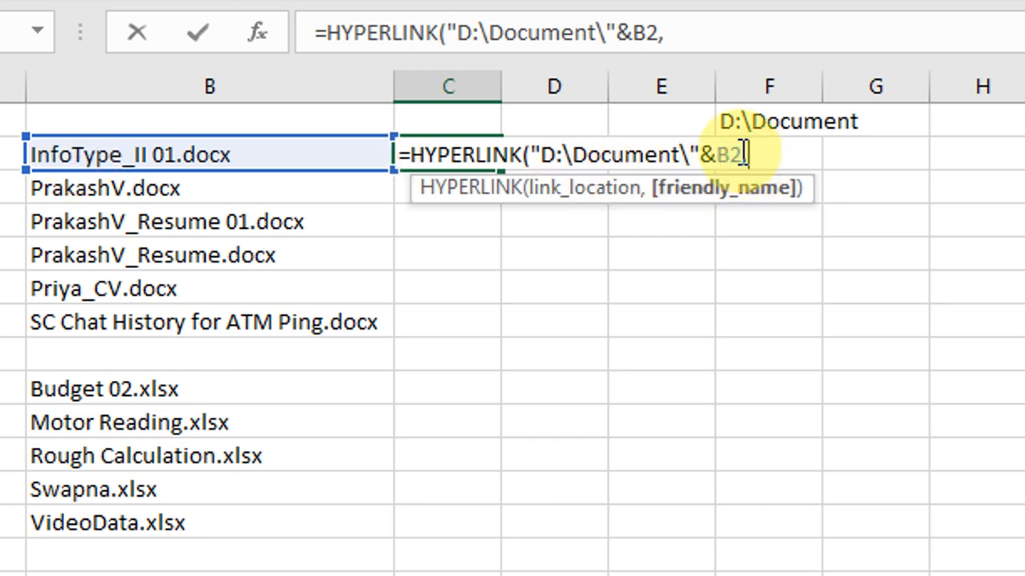
left_click_drag(743, 154, 534, 144)
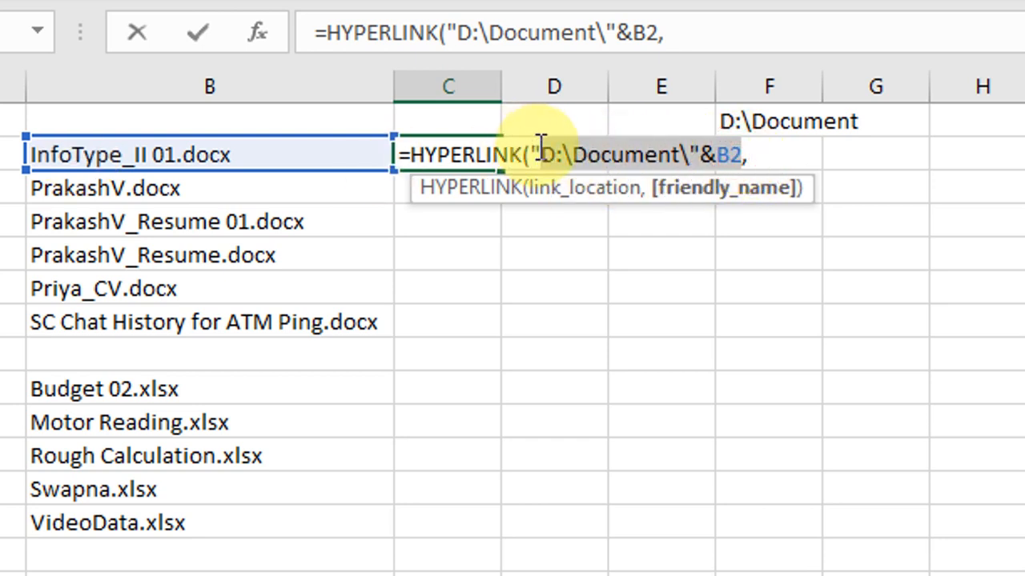
left_click(541, 151)
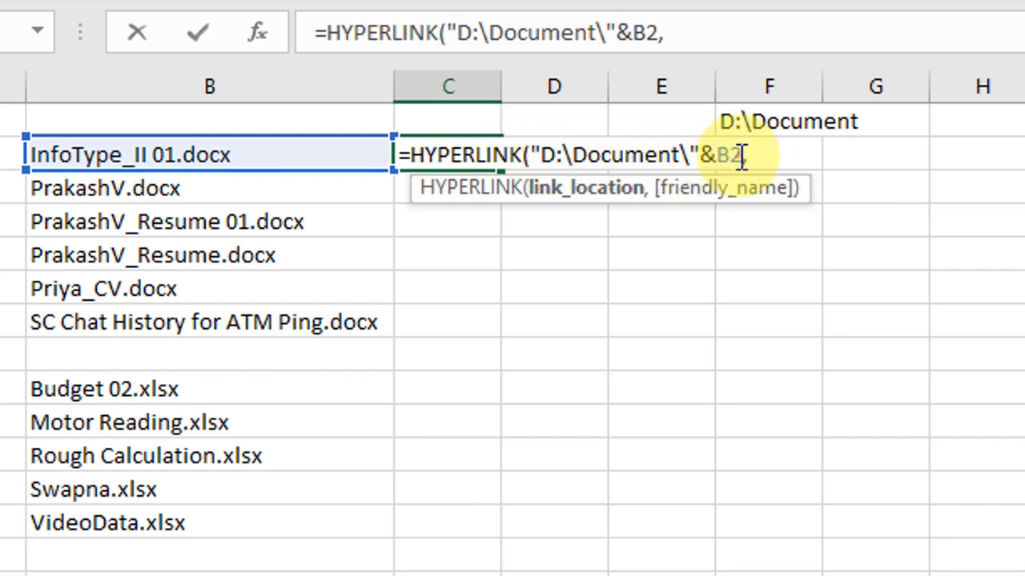
left_click_drag(739, 155, 555, 152)
left_click(787, 158)
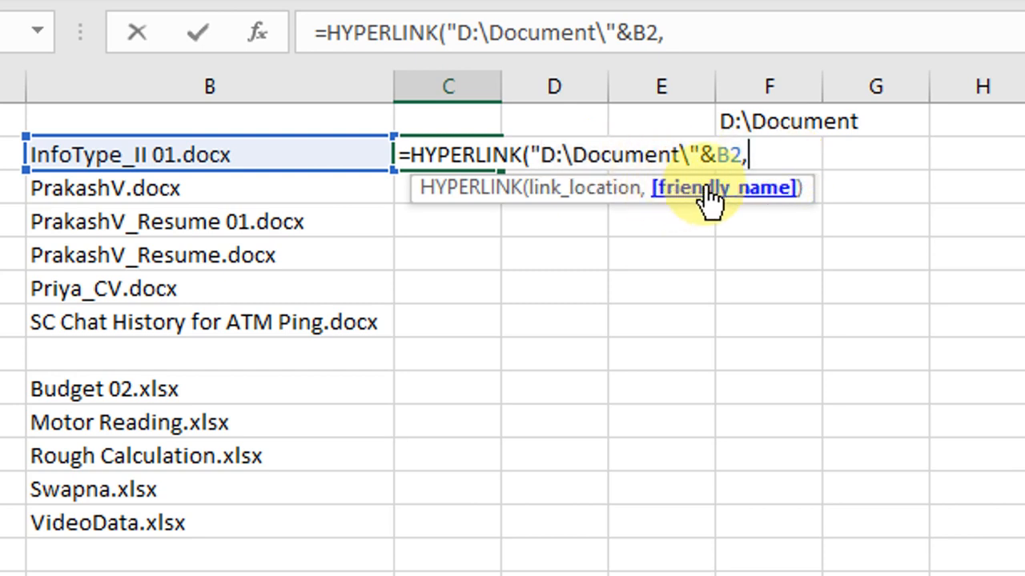
Step: Complete C2's HYPERLINK formula with B2 as the friendly name and widen column C to fit the link text
left_click(175, 150)
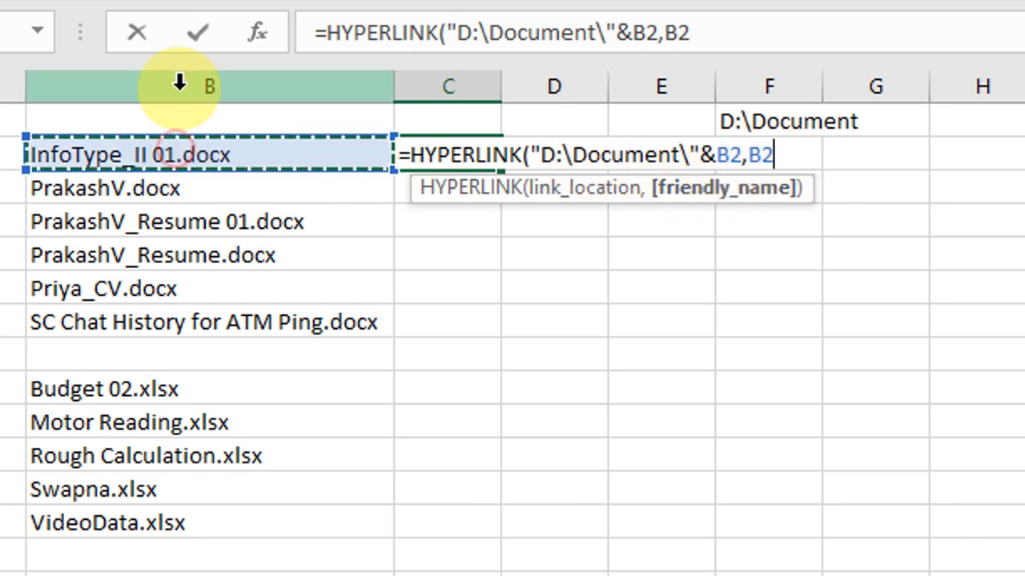
type(")")
key("Return")
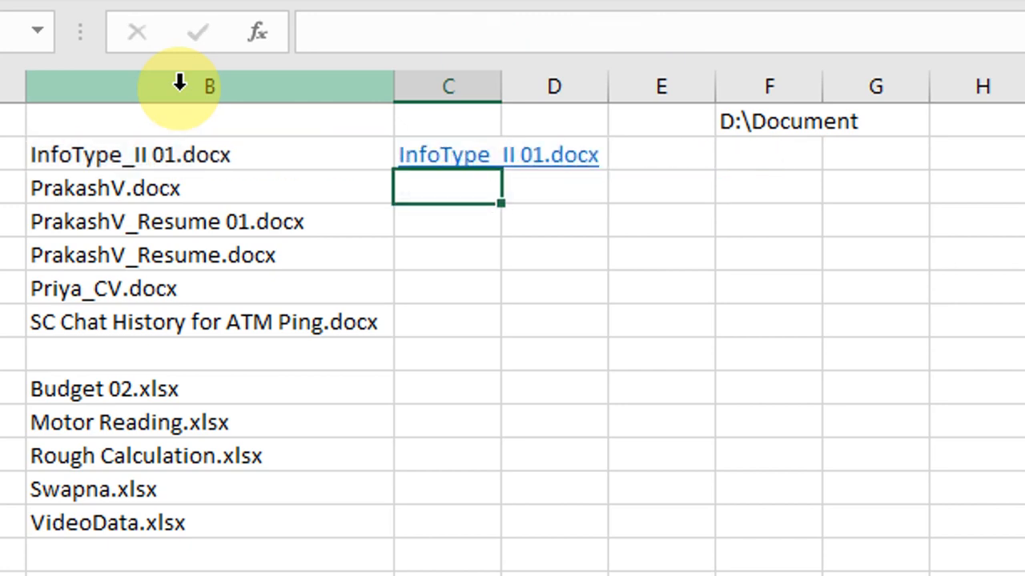
double_click(502, 87)
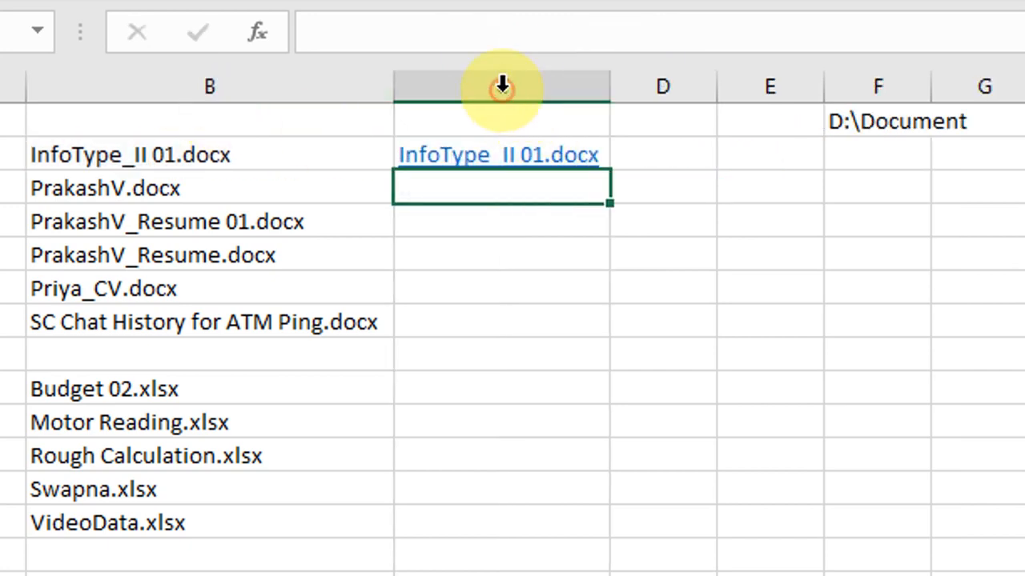
Step: Test the InfoType_II 01.docx link in C2, accepting the security notice and cancelling the file's password request and reopening
left_click(591, 157)
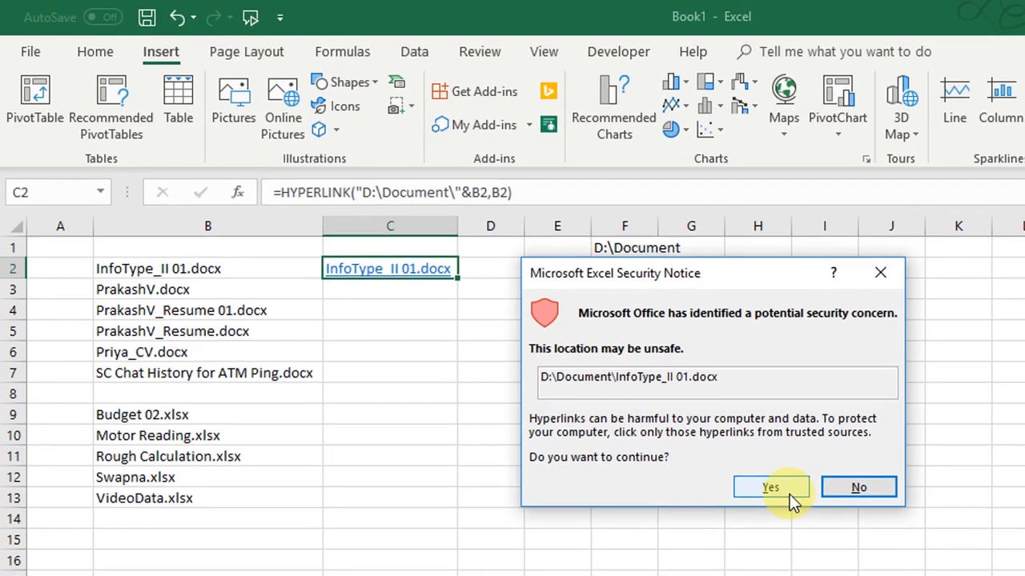
left_click(789, 494)
left_click(785, 496)
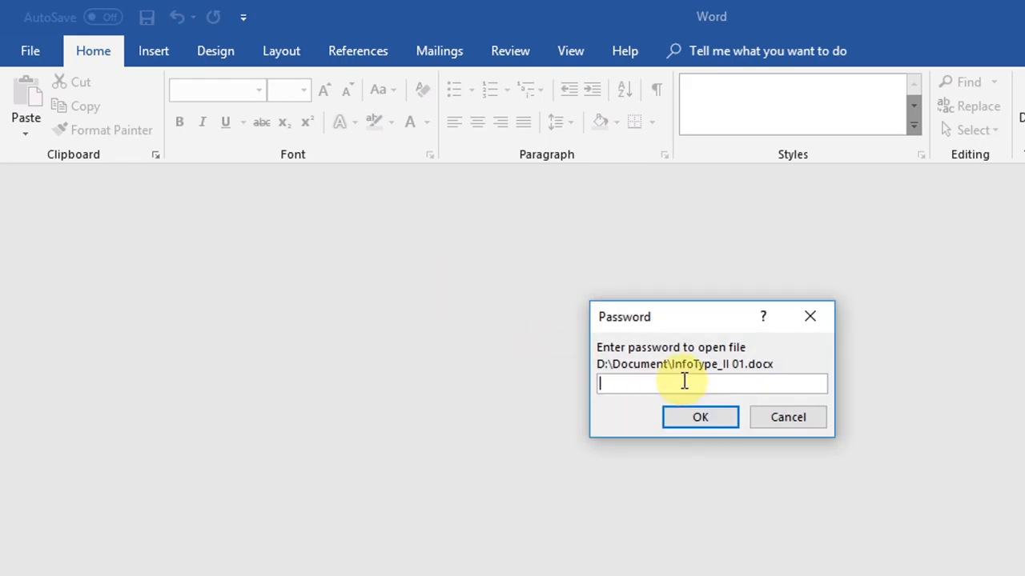
left_click(761, 415)
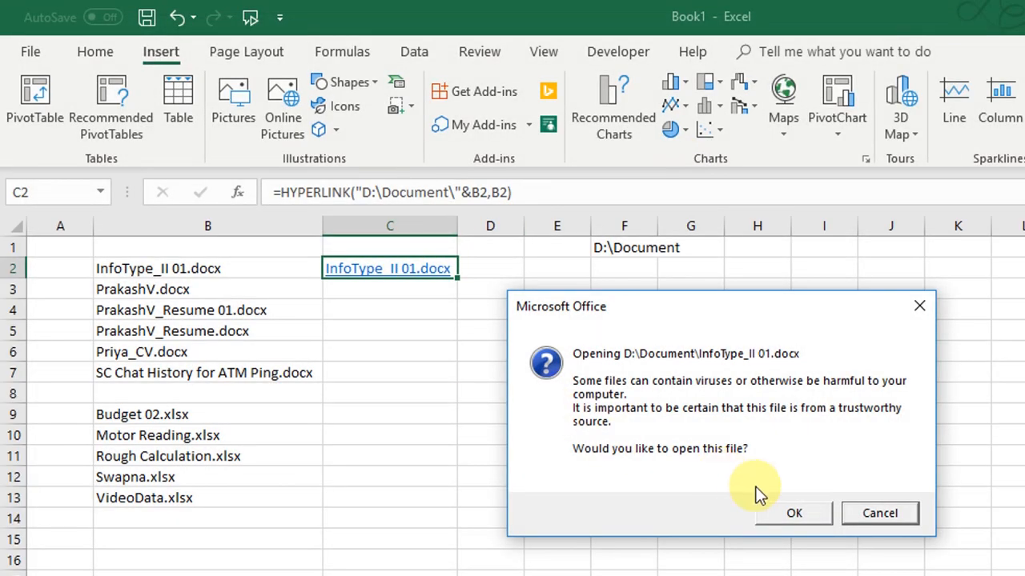
left_click(863, 517)
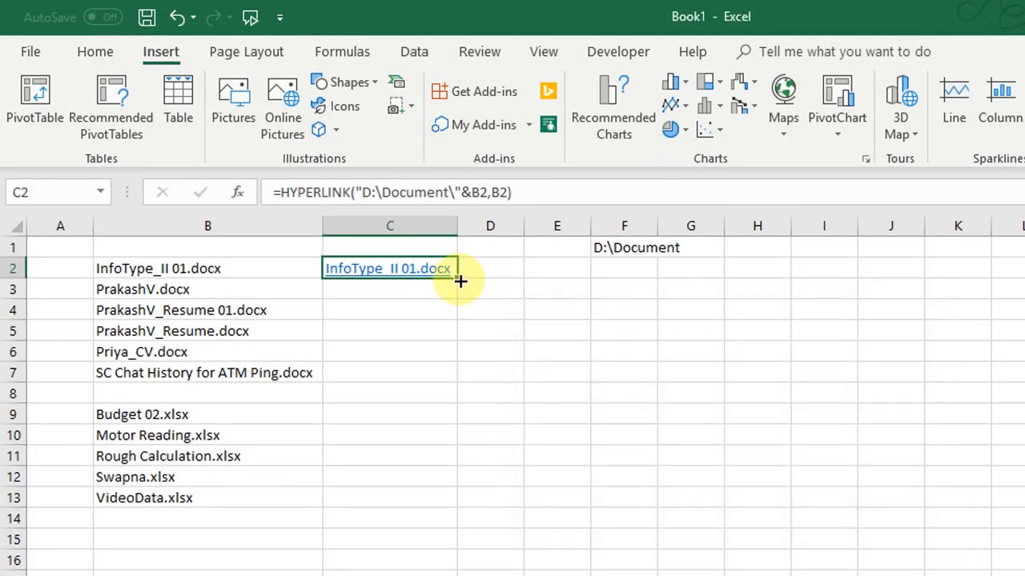
Step: Fill the HYPERLINK formula from C2 down to C13 and clear the link in C8 beside the blank row
left_click_drag(460, 280, 412, 513)
left_click(275, 394)
key("Right")
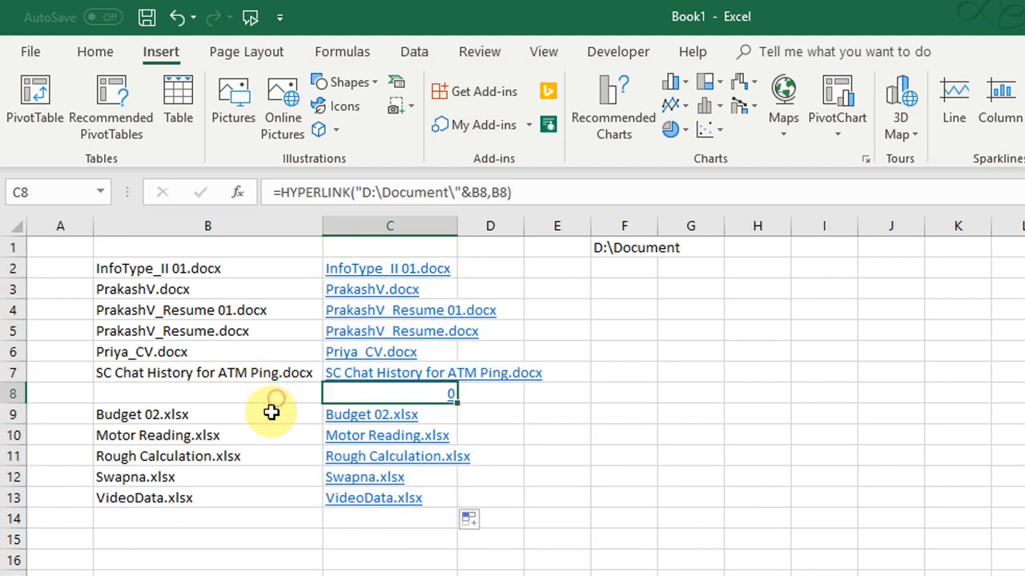
key("Delete")
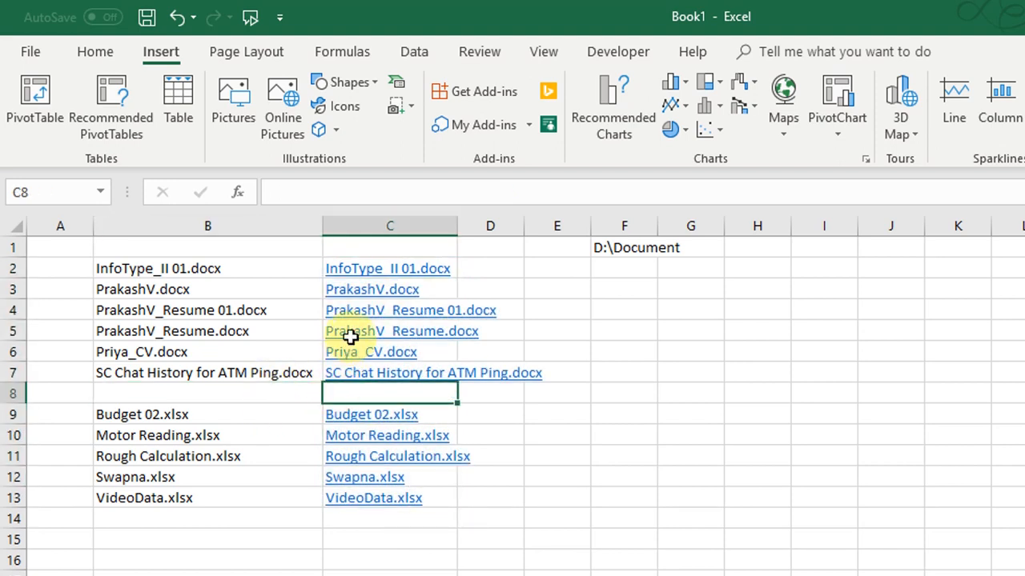
Step: Test the Budget 02.xlsx link in C9 and return to Book1
left_click(361, 423)
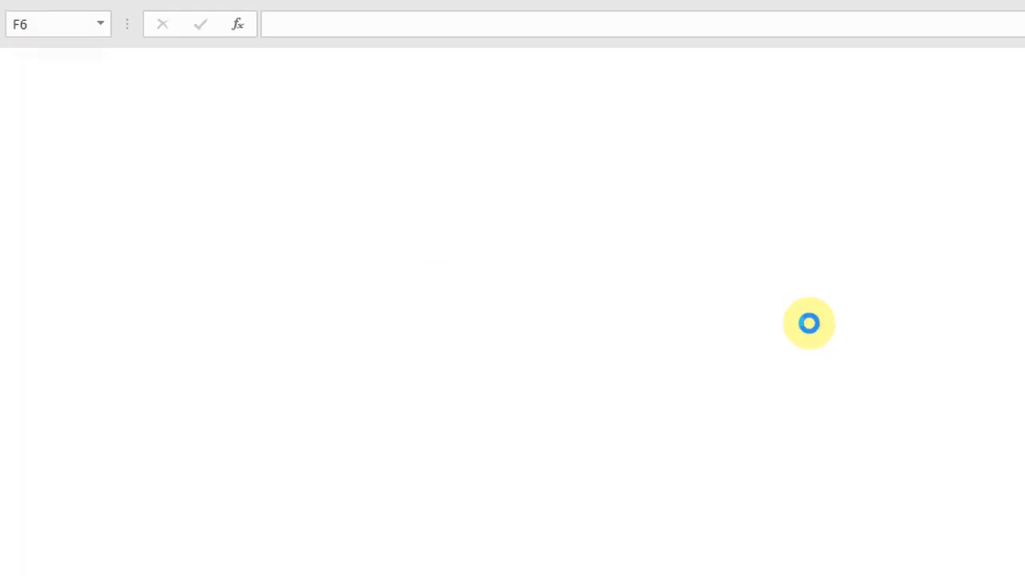
left_click(1000, 293)
key("alt+Tab")
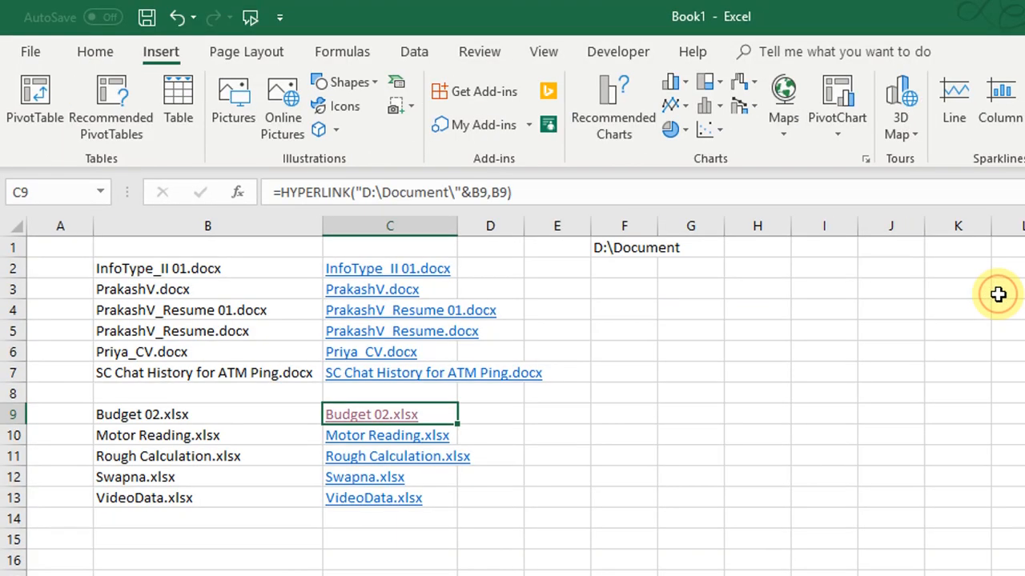
left_click(702, 392)
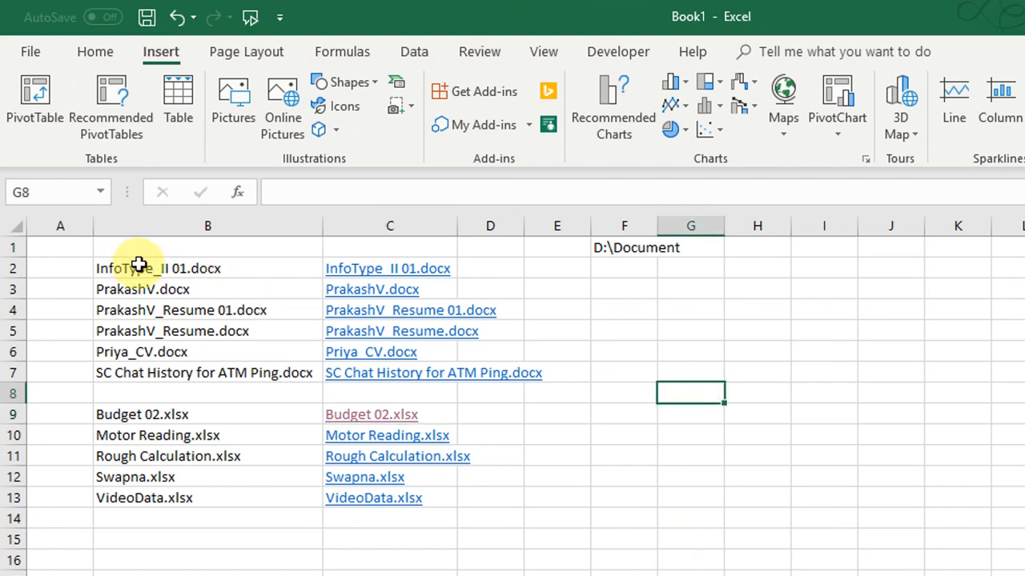
Step: Compare the file names in B2:B13 with the Command Prompt output of dir /b /a-d *.xlsx, and return to Book1
left_click_drag(138, 267, 112, 499)
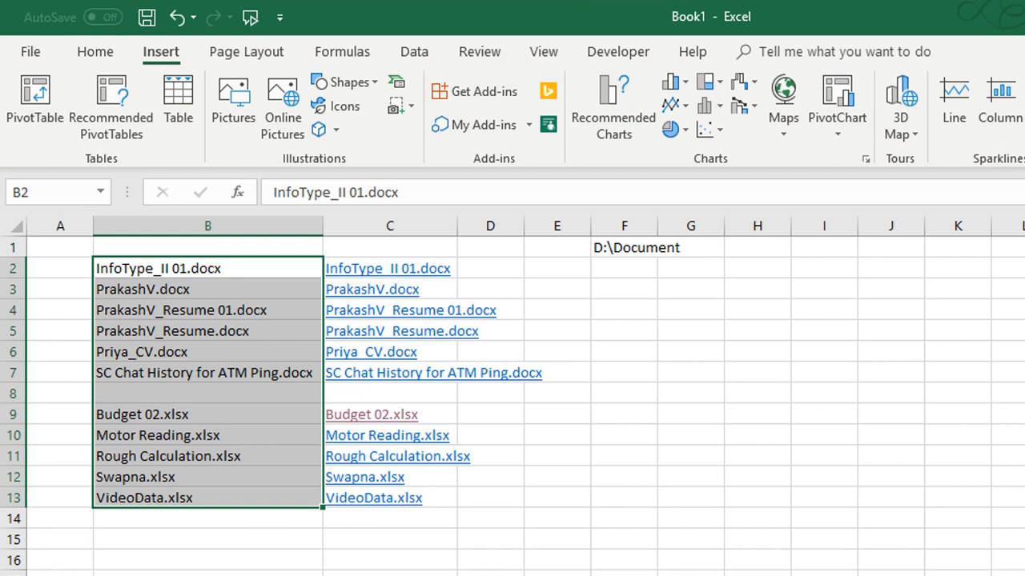
key("alt+Tab")
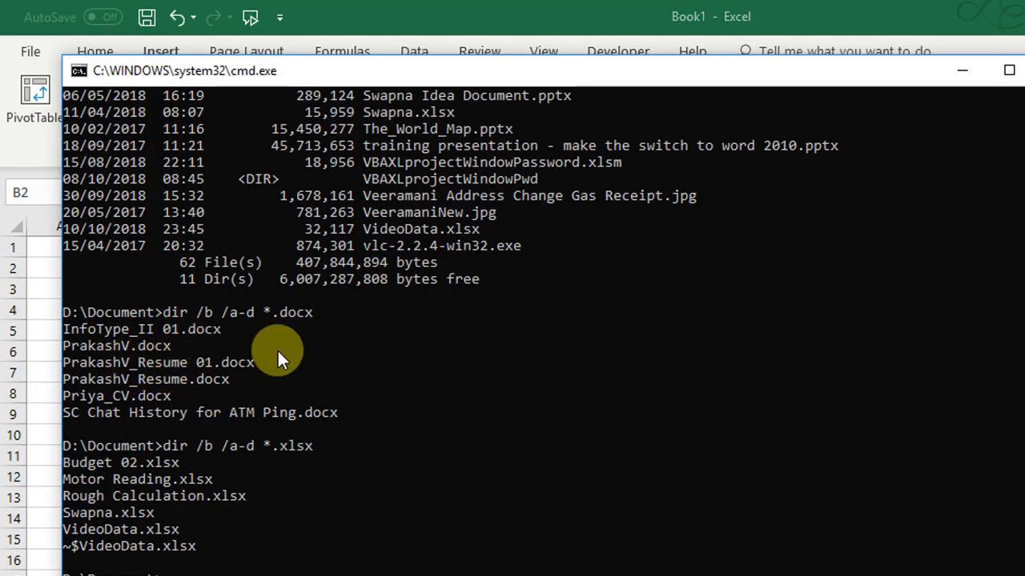
left_click_drag(157, 447, 317, 448)
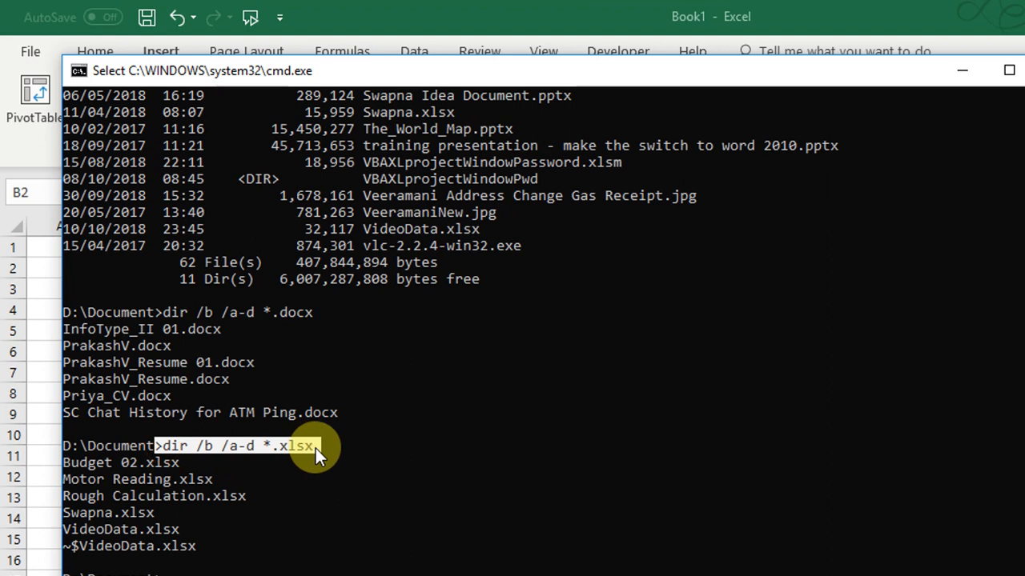
left_click(956, 69)
left_click(581, 462)
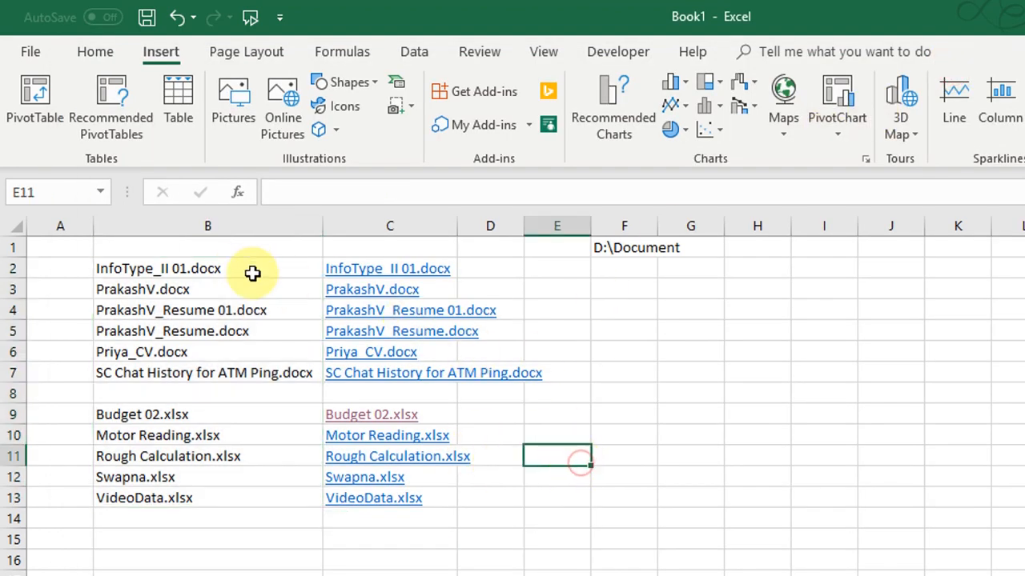
left_click_drag(252, 272, 204, 497)
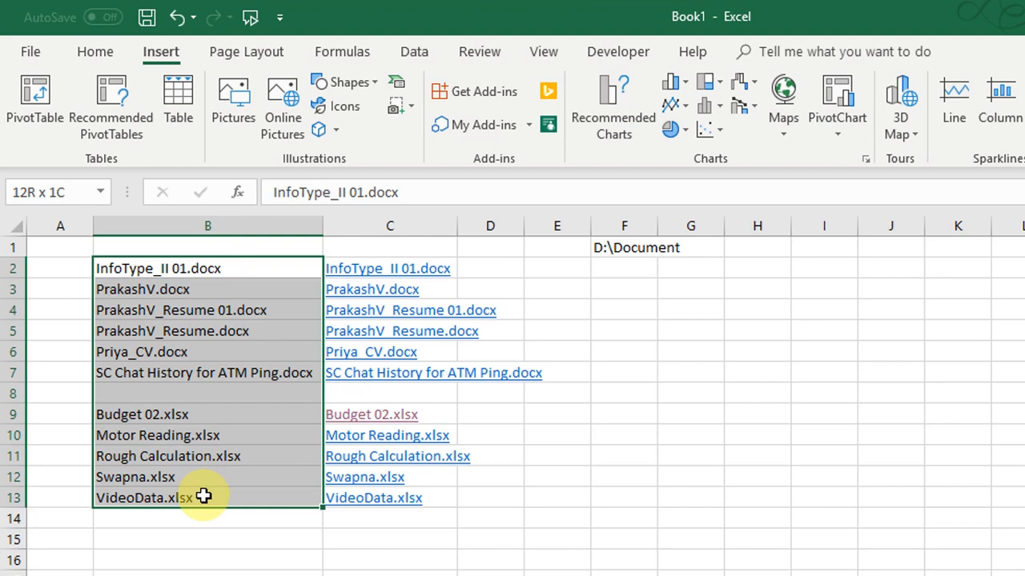
left_click(686, 423)
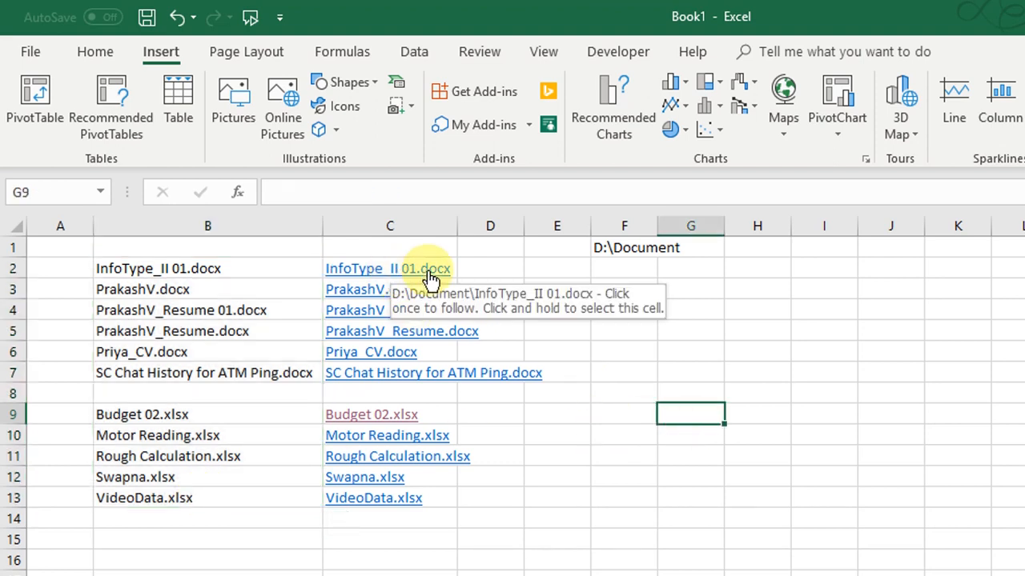
Step: Review the arguments of the HYPERLINK formula in C2, leave it as is, and select its source file name in B2
left_click(490, 269)
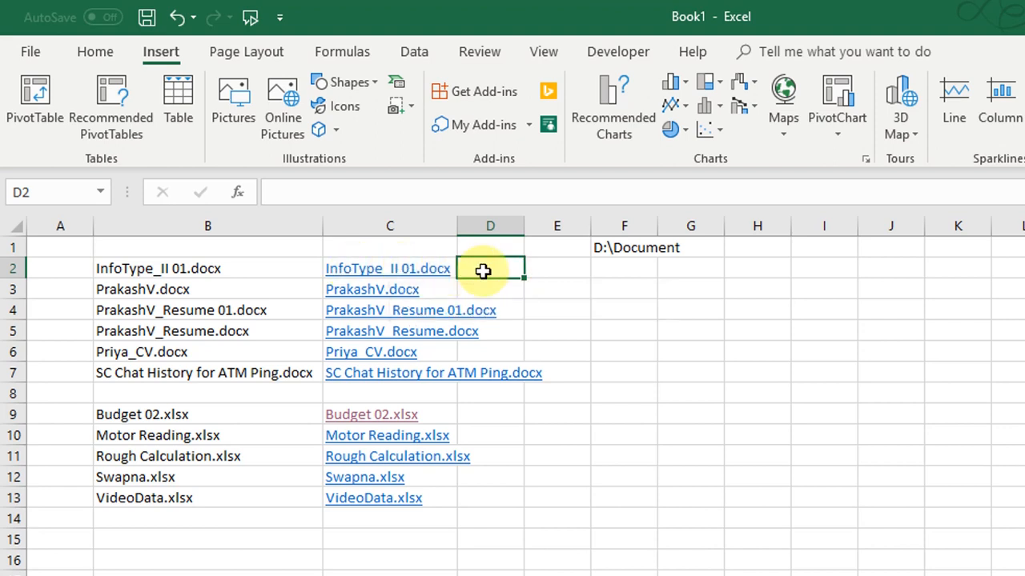
key("Left")
key("F2")
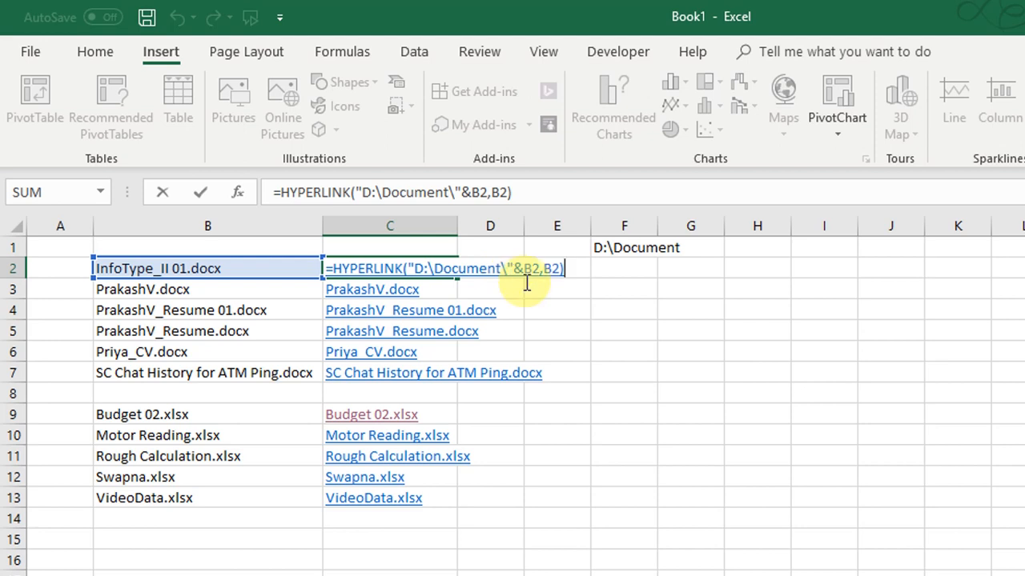
left_click(546, 269)
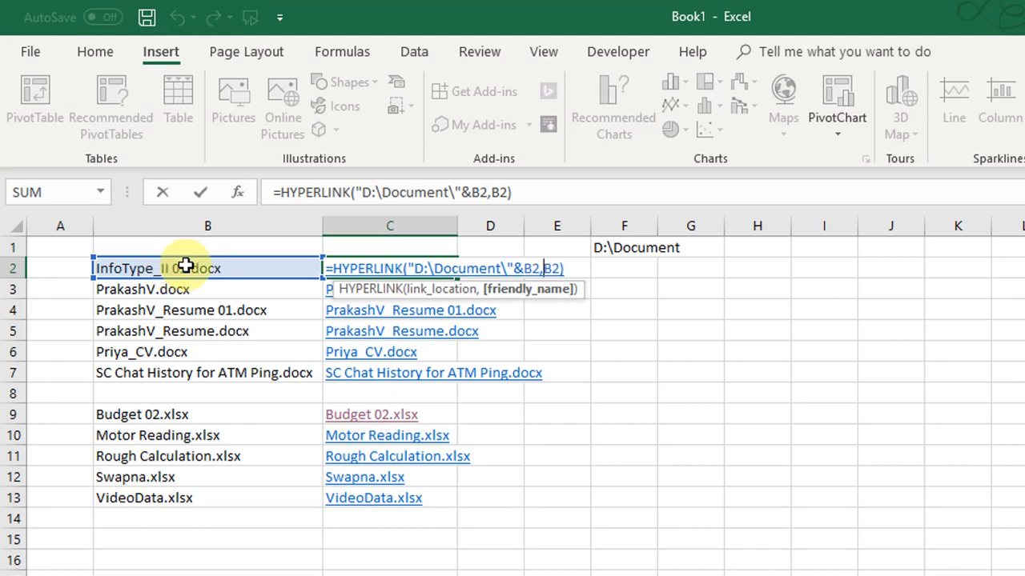
key("ctrl+Return")
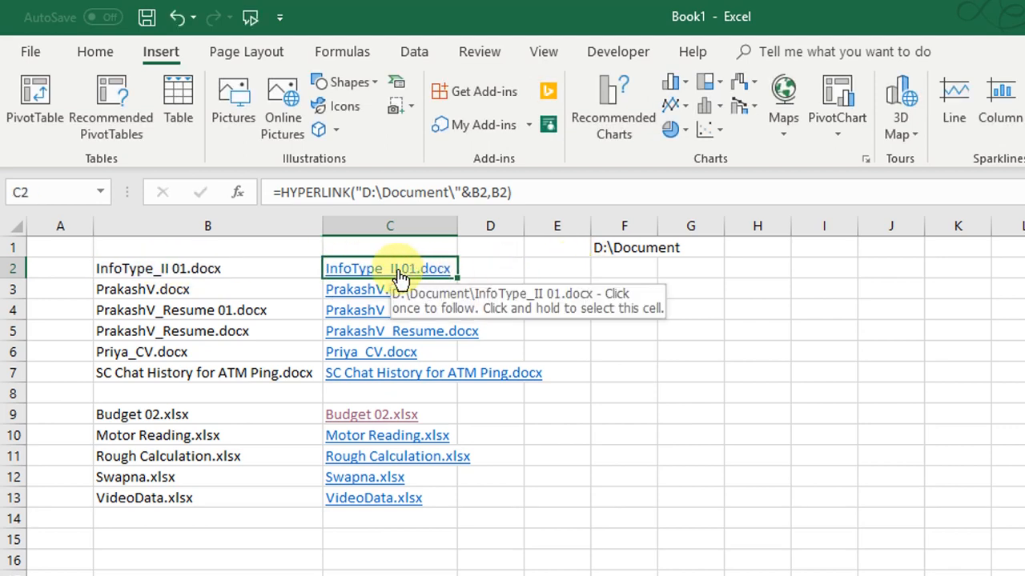
left_click(221, 260)
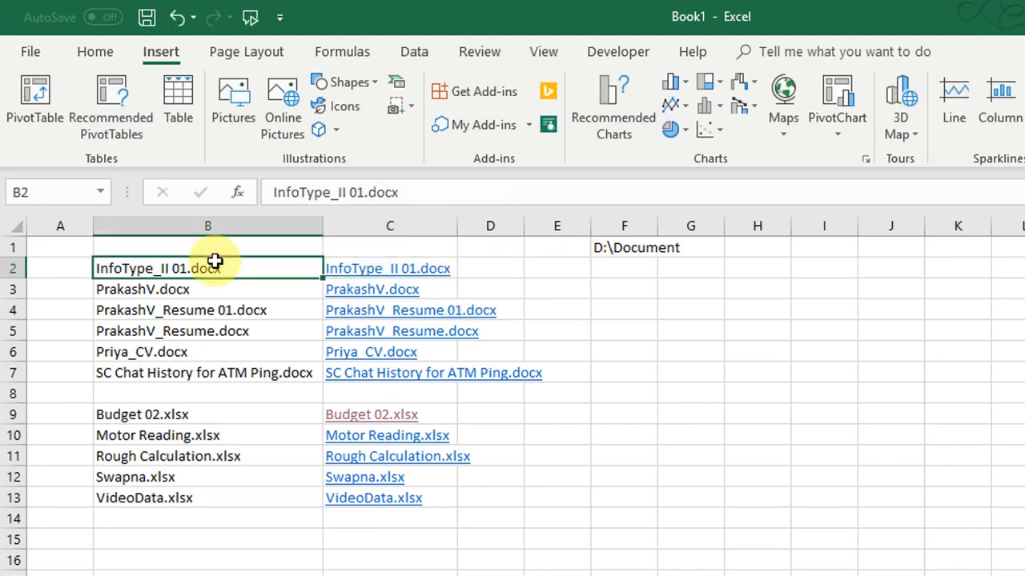
Step: Check the file name in B2 and how the HYPERLINK formula in C2 references it, leaving both cells unedited
double_click(216, 266)
key("Escape")
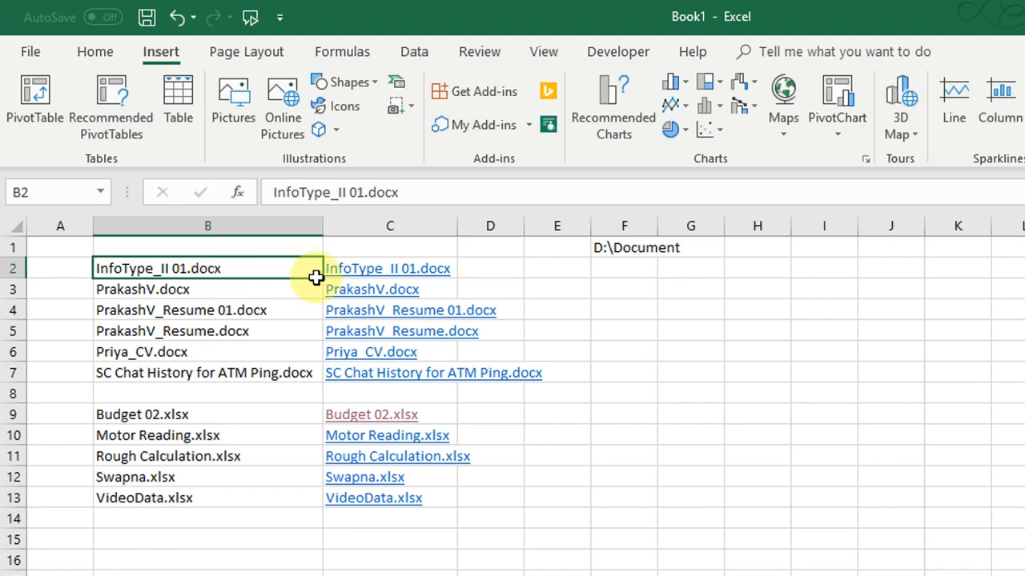
key("Right")
key("F2")
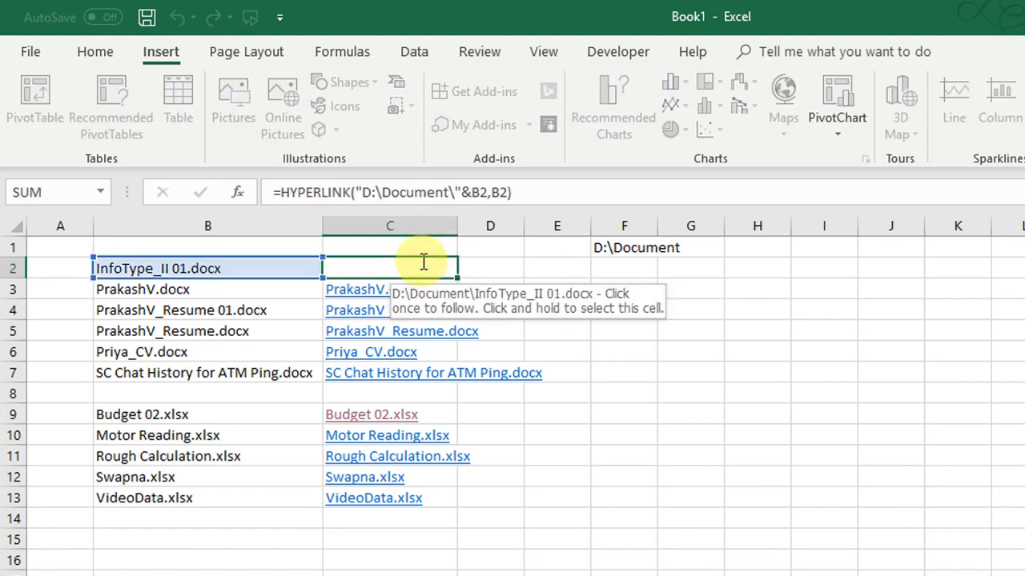
key("Escape")
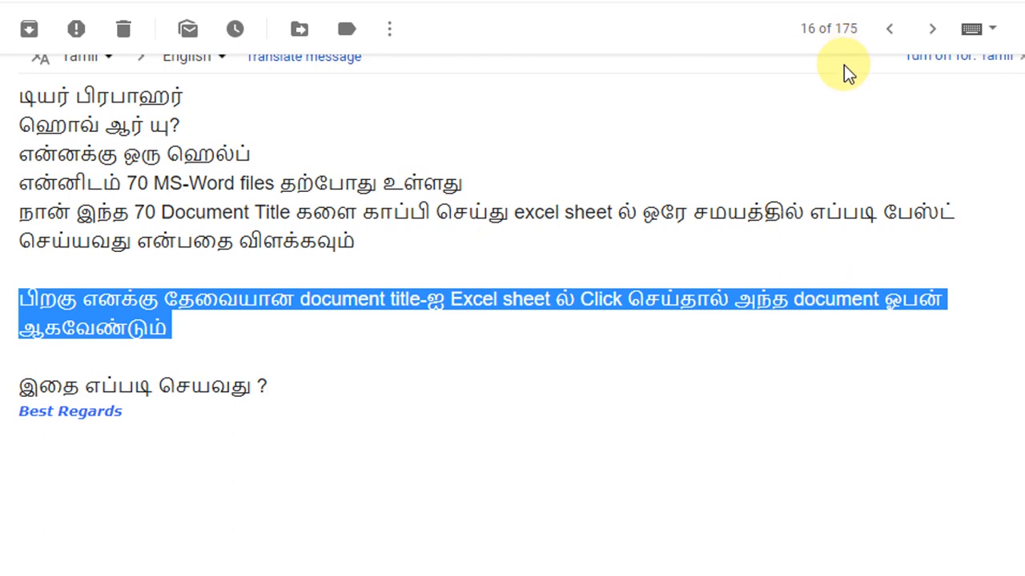
Step: Switch to the e-mail in Gmail and review its request about copying 70 Word document titles into Excel and opening them from the sheet
left_click_drag(462, 184, 29, 180)
left_click(28, 180)
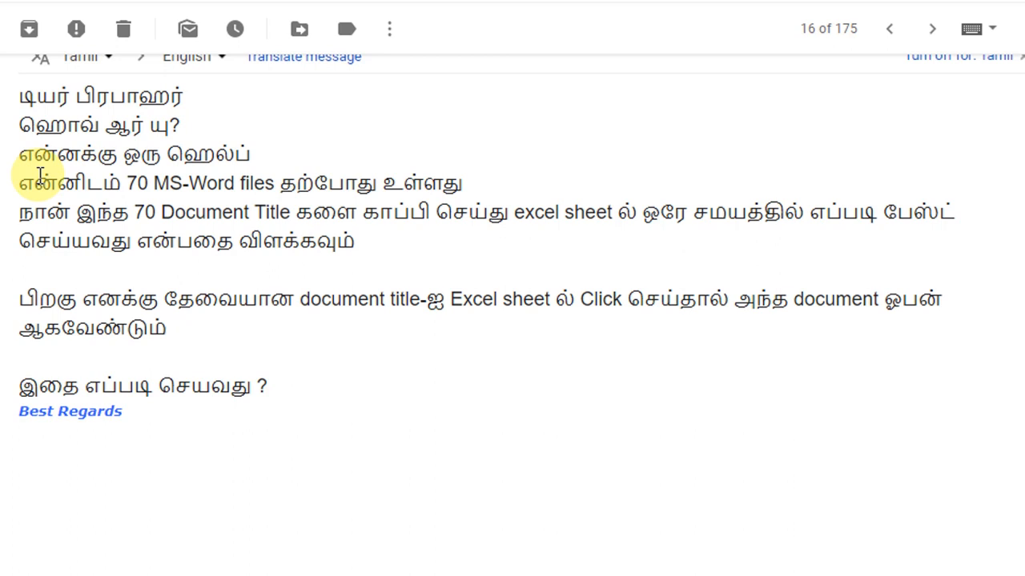
left_click_drag(18, 210, 195, 317)
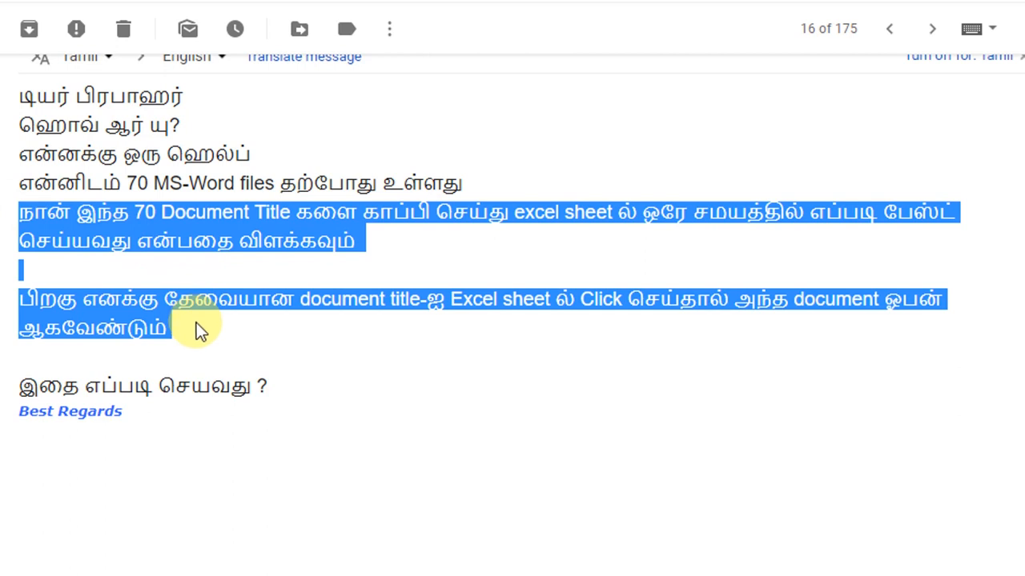
left_click(200, 324)
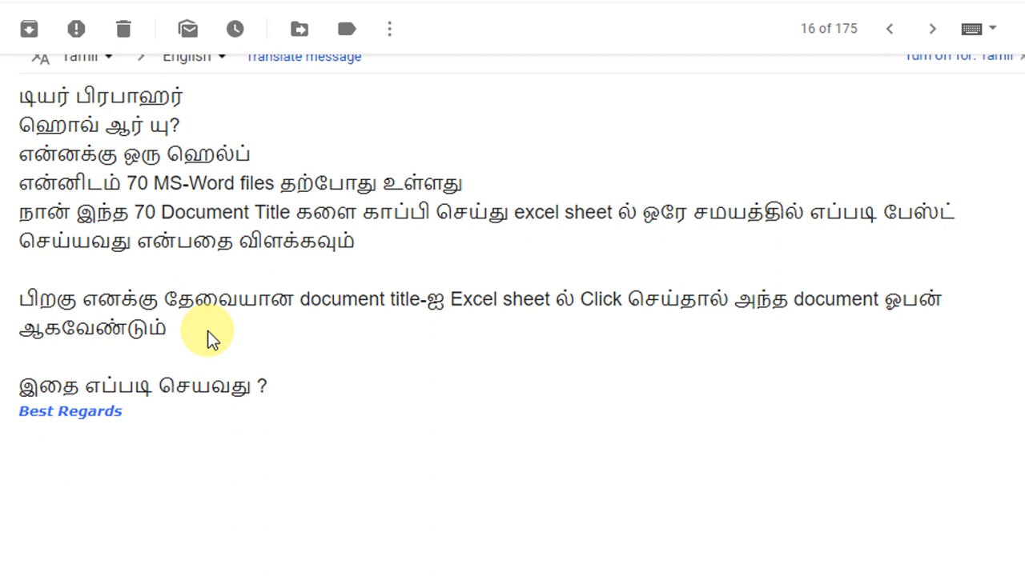
left_click(199, 326)
left_click_drag(183, 324, 19, 184)
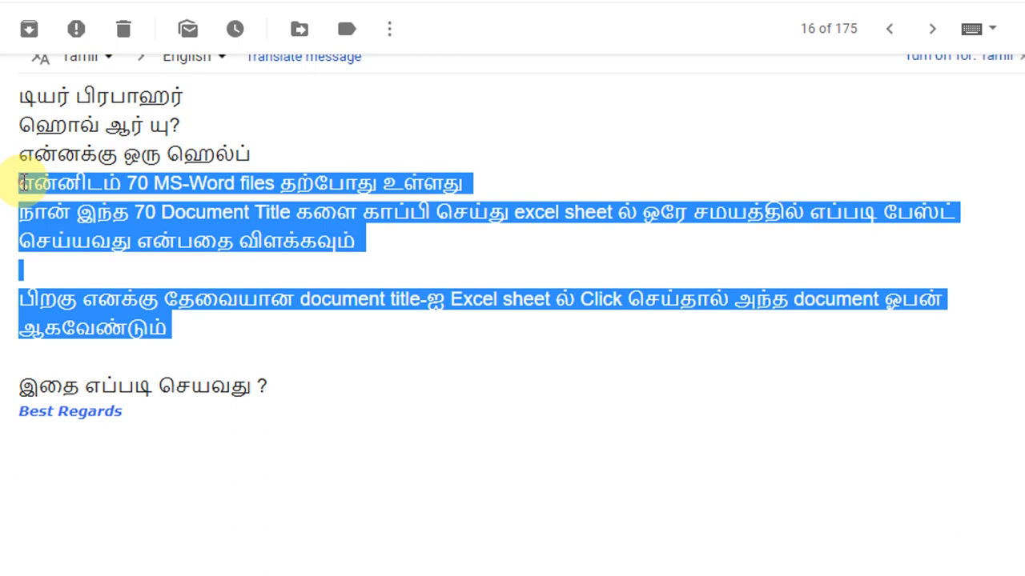
left_click(19, 183)
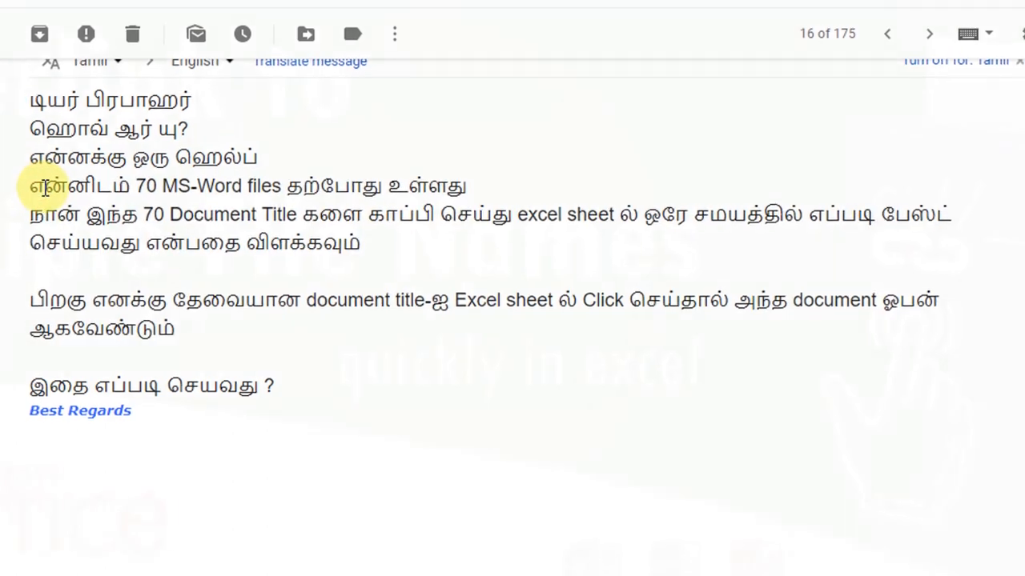